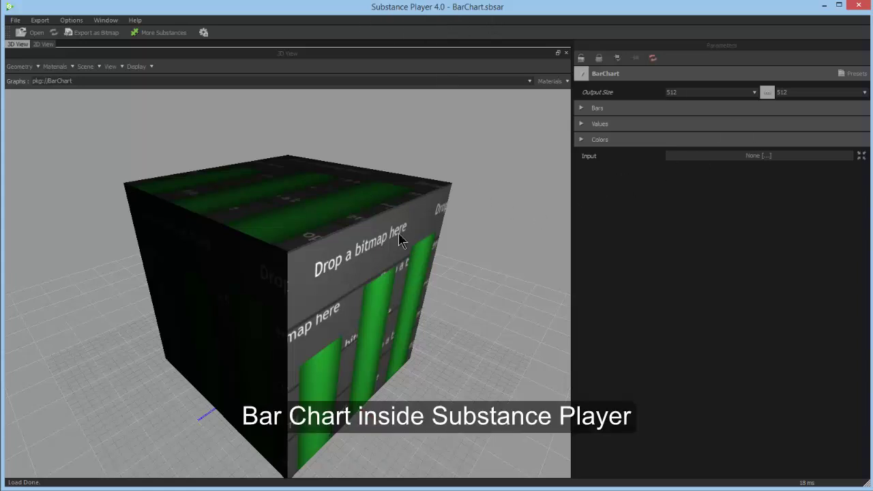
Show the BarChart texture in 2D and try output sizes 32 and 1024 before returning to 512.
{"action": "left_click", "coordinate": [43, 44]}
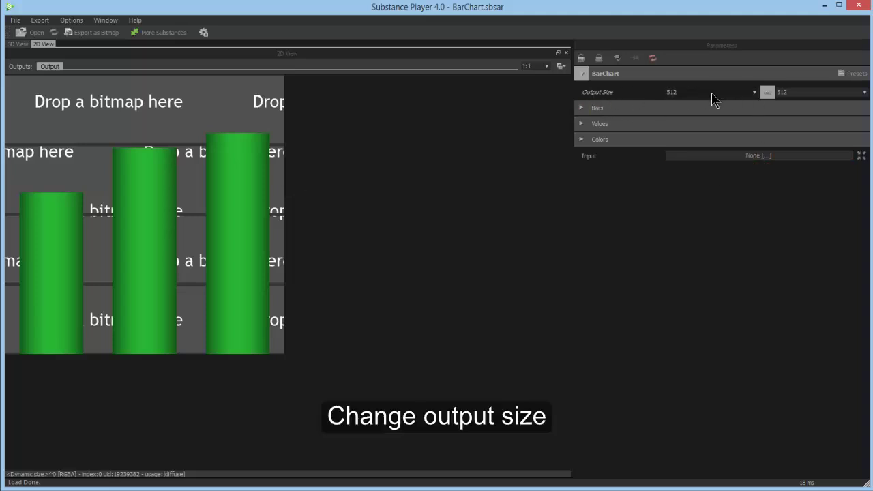
{"action": "left_click", "coordinate": [754, 93]}
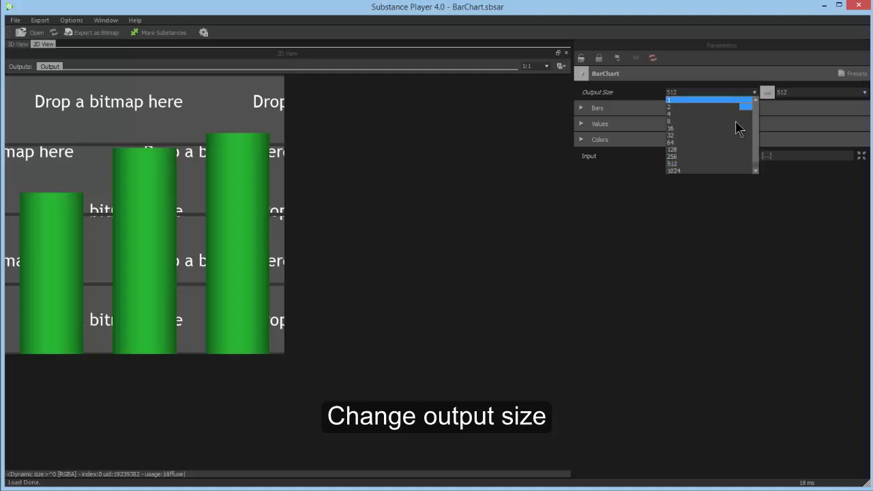
{"action": "left_click", "coordinate": [735, 143]}
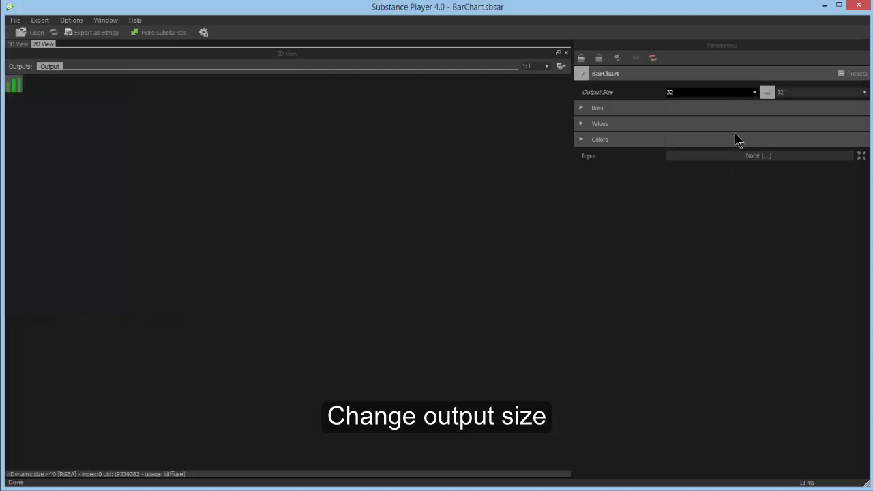
{"action": "left_click", "coordinate": [727, 95]}
{"action": "left_click", "coordinate": [735, 170]}
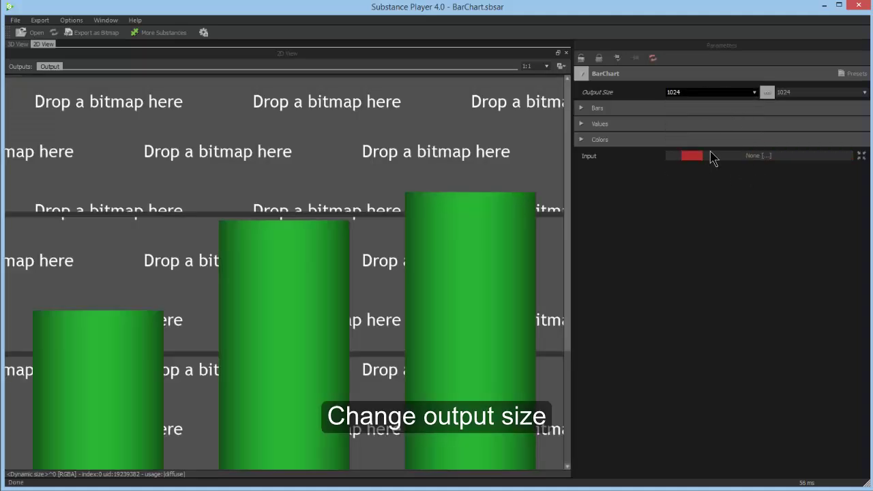
{"action": "left_click", "coordinate": [724, 95]}
{"action": "left_click", "coordinate": [727, 164]}
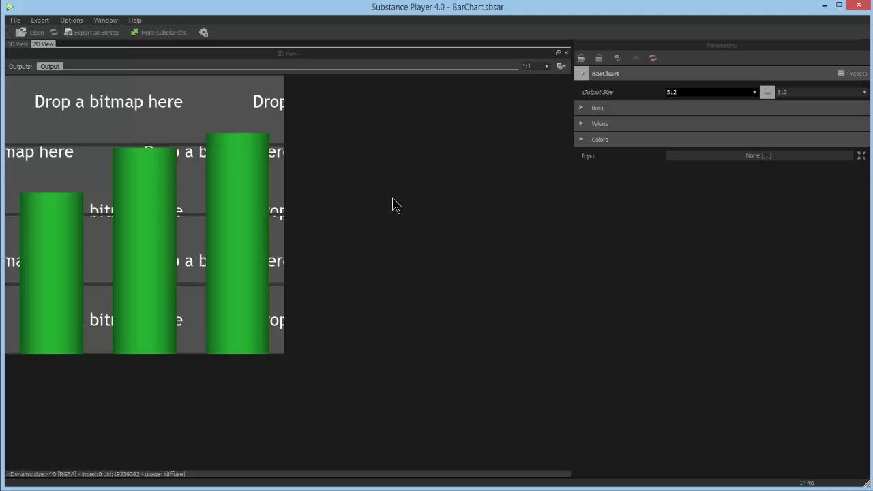
Set the Bars parameters to 8 bars, bar width 0.793, saturation 0.448 and lightness 0.567.
{"action": "left_click", "coordinate": [580, 108]}
{"action": "left_click_drag", "start_coordinate": [722, 129], "coordinate": [787, 136]}
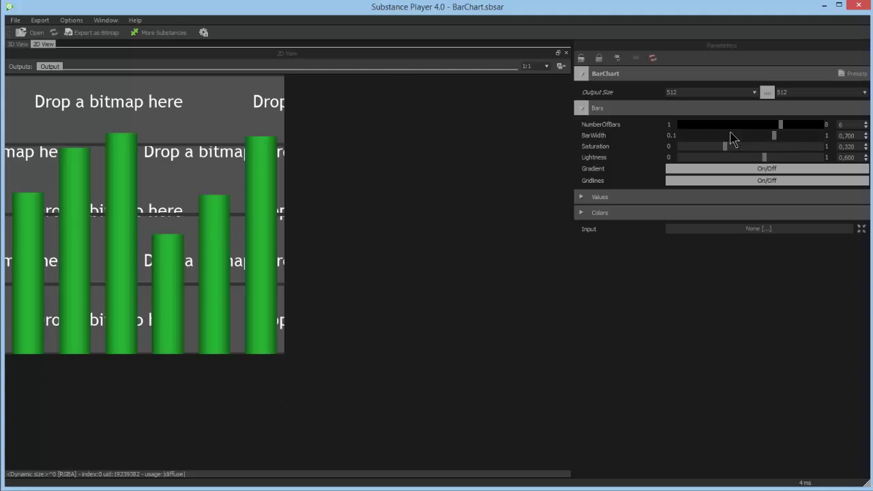
{"action": "left_click_drag", "start_coordinate": [783, 131], "coordinate": [821, 123]}
{"action": "mouse_move", "coordinate": [774, 139]}
{"action": "left_mouse_down"}
{"action": "mouse_move", "coordinate": [723, 141]}
{"action": "mouse_move", "coordinate": [788, 140]}
{"action": "left_mouse_up"}
{"action": "left_click_drag", "start_coordinate": [724, 146], "coordinate": [761, 161]}
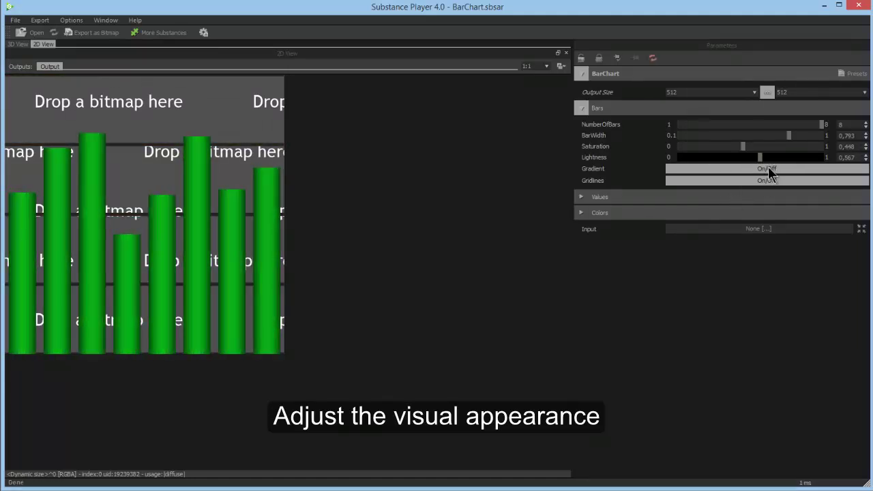
Toggle the bars' gradient shading off and back on, then switch the chart's gridlines off.
{"action": "left_click", "coordinate": [767, 171]}
{"action": "left_click", "coordinate": [767, 171]}
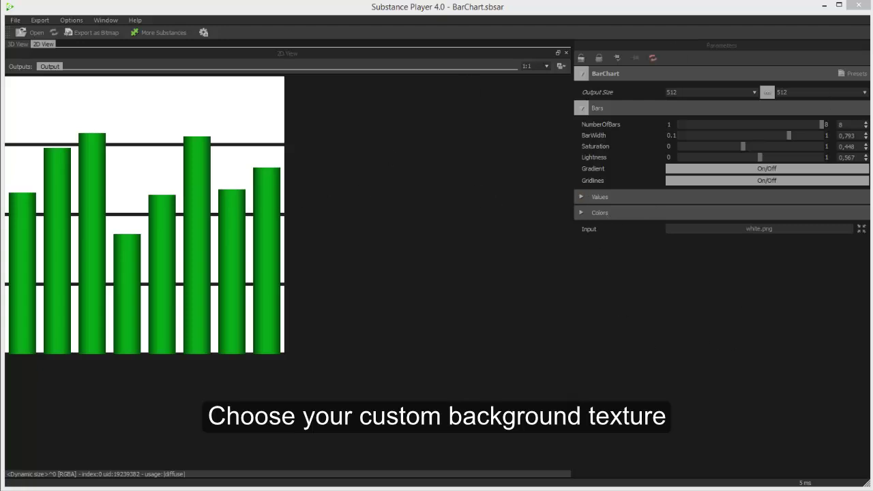
{"action": "left_click", "coordinate": [764, 181]}
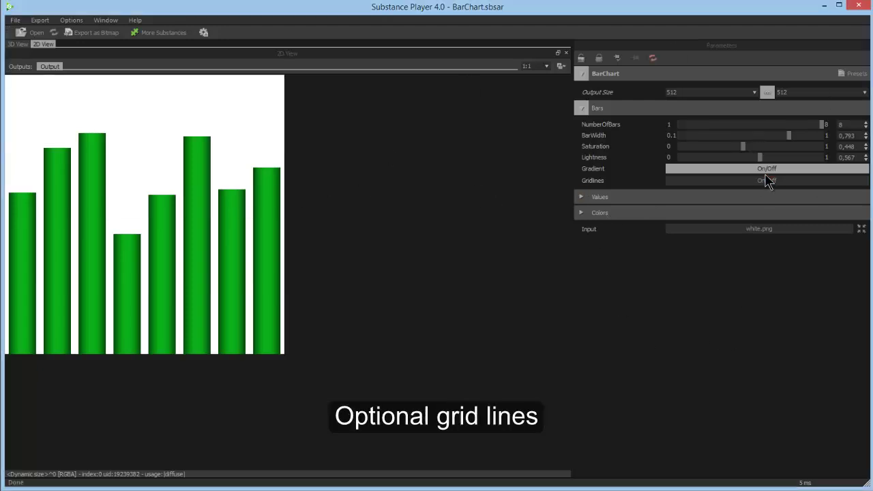
{"action": "left_click", "coordinate": [766, 180]}
{"action": "left_click", "coordinate": [766, 180]}
Set the bar values to Val1 0.636, Val4 0.659, Val5 0.847 and Val6 0.912.
{"action": "left_click", "coordinate": [579, 199]}
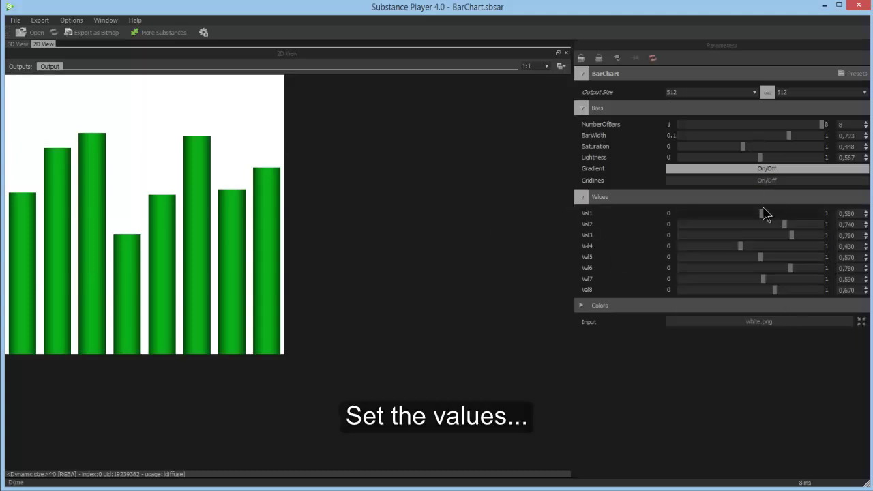
{"action": "mouse_move", "coordinate": [762, 214]}
{"action": "left_mouse_down"}
{"action": "mouse_move", "coordinate": [711, 214]}
{"action": "mouse_move", "coordinate": [769, 215]}
{"action": "left_mouse_up"}
{"action": "left_click_drag", "start_coordinate": [792, 271], "coordinate": [809, 273]}
{"action": "left_click", "coordinate": [739, 247]}
{"action": "left_click_drag", "start_coordinate": [740, 247], "coordinate": [800, 266]}
Colour the first three bars red, blue and olive.
{"action": "left_click", "coordinate": [591, 307]}
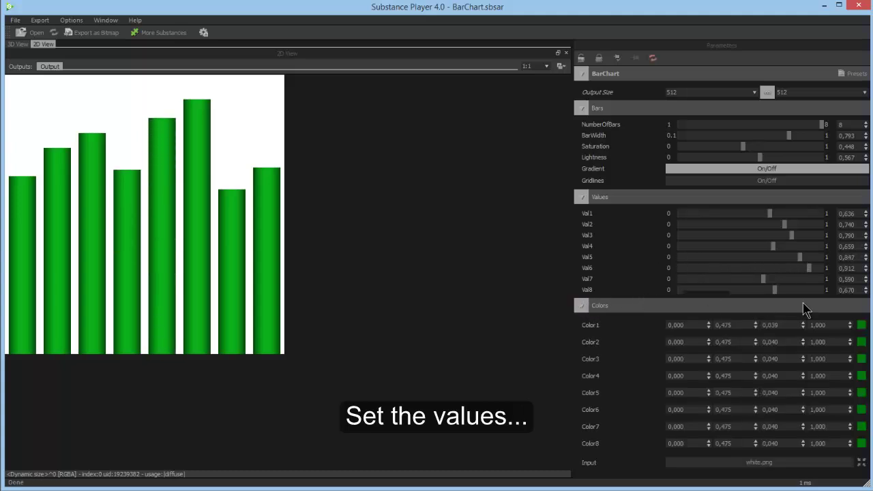
{"action": "left_click", "coordinate": [861, 325]}
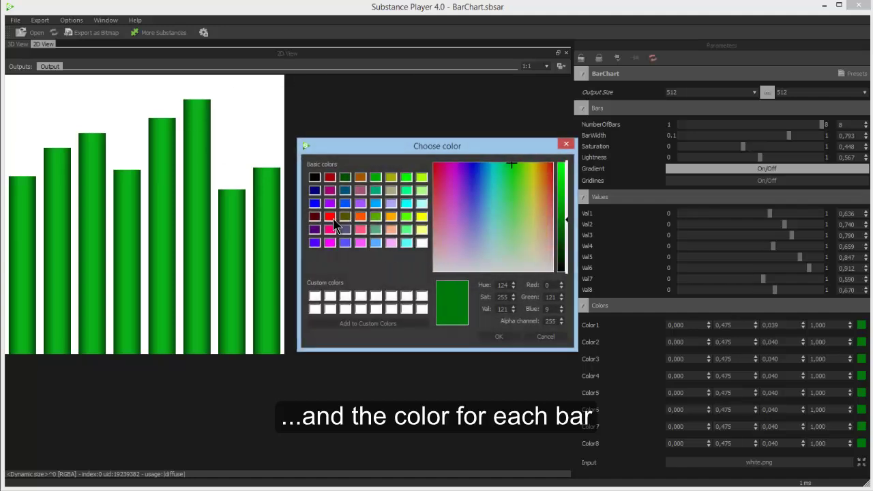
{"action": "left_click", "coordinate": [332, 218]}
{"action": "left_click", "coordinate": [505, 333]}
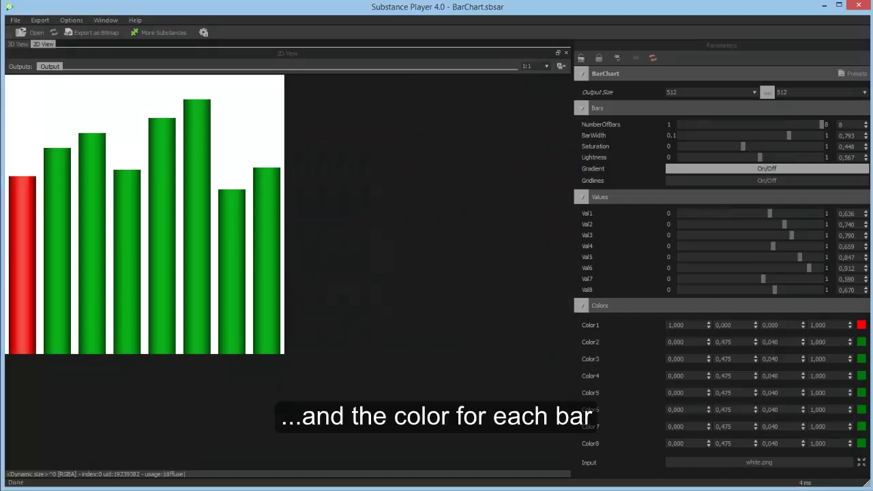
{"action": "left_click", "coordinate": [861, 341]}
{"action": "left_click", "coordinate": [477, 181]}
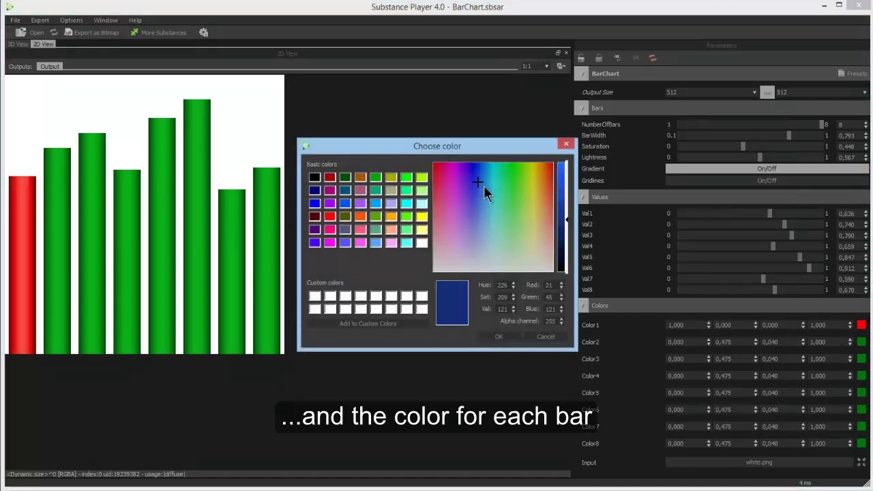
{"action": "left_click", "coordinate": [511, 338]}
{"action": "left_click", "coordinate": [861, 358]}
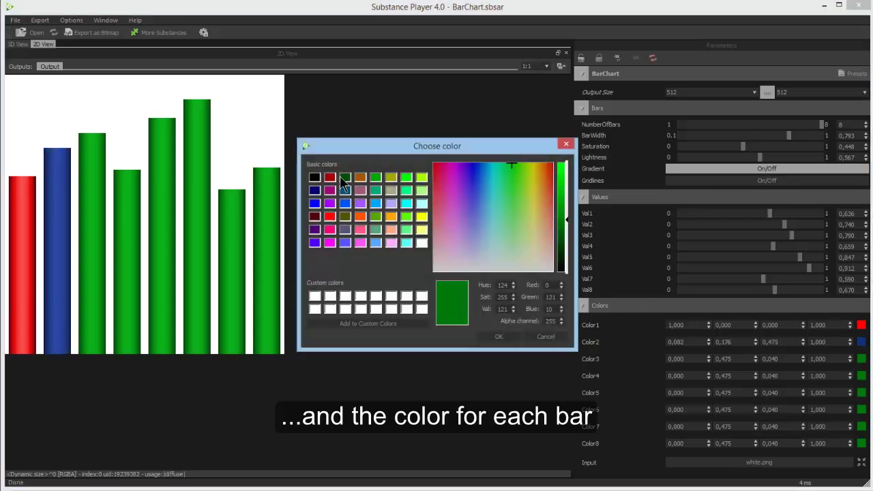
{"action": "left_click", "coordinate": [534, 165]}
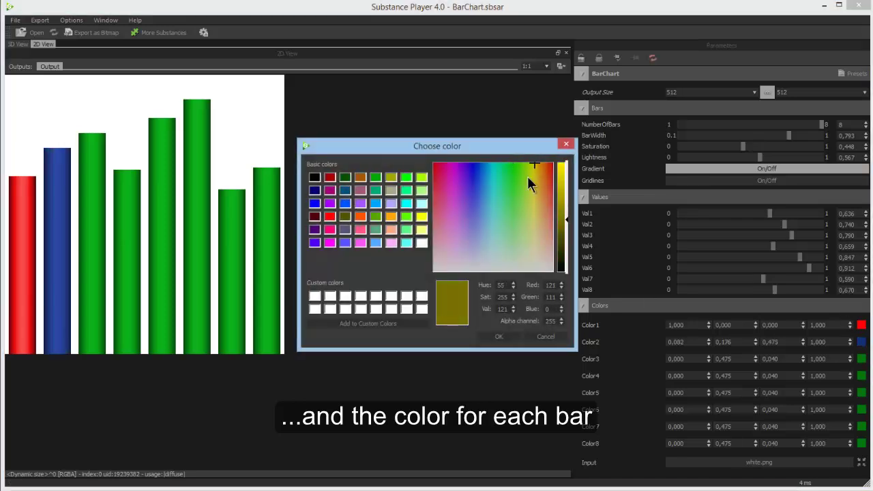
{"action": "left_click", "coordinate": [498, 337]}
Colour the fourth bar brown and the fifth bar magenta.
{"action": "left_click", "coordinate": [861, 376]}
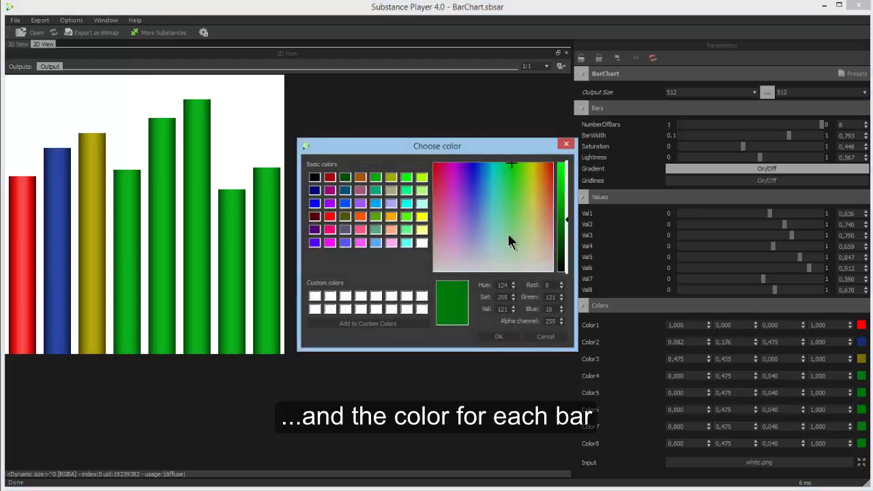
{"action": "left_click_drag", "start_coordinate": [511, 239], "coordinate": [542, 171]}
{"action": "left_click", "coordinate": [498, 336]}
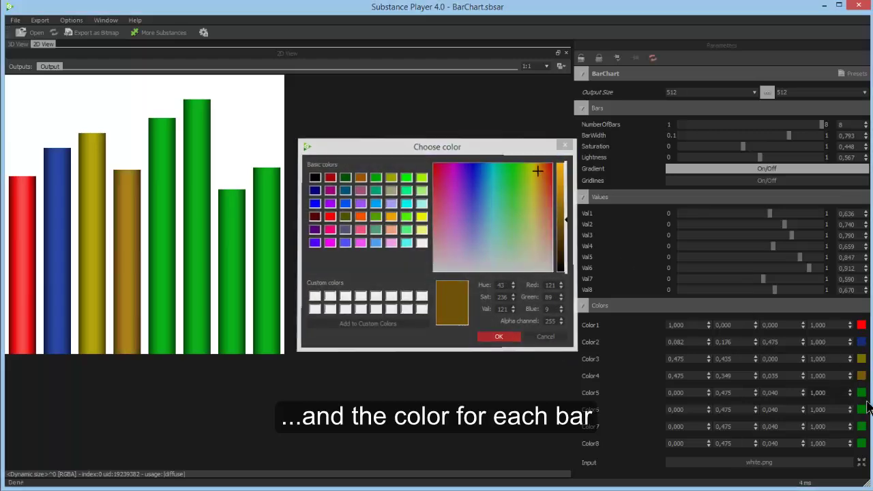
{"action": "left_click", "coordinate": [861, 393]}
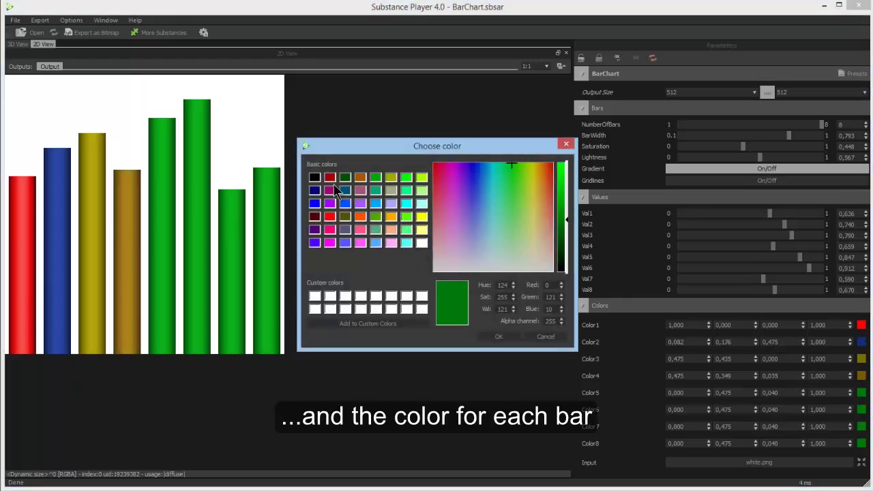
{"action": "left_click", "coordinate": [330, 189]}
{"action": "left_click", "coordinate": [498, 336]}
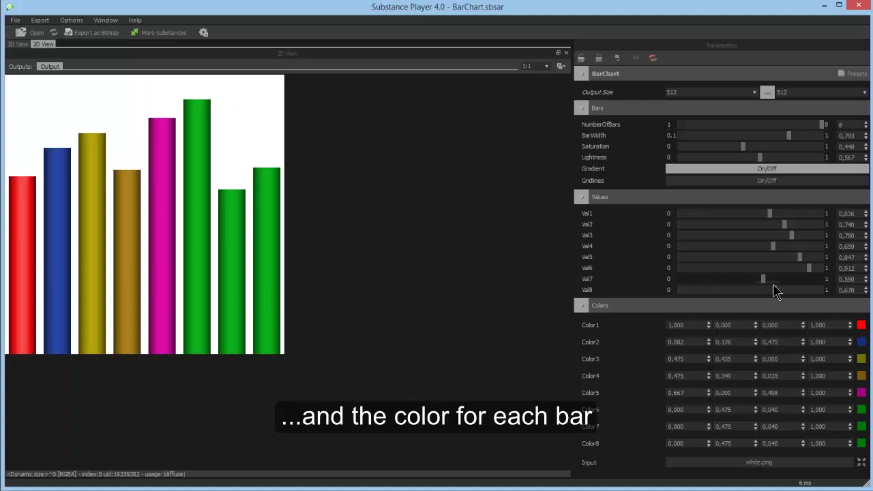
Shorten the olive third bar, reduce the chart to 5 bars and orbit it on the 3D cube.
{"action": "left_click_drag", "start_coordinate": [792, 236], "coordinate": [756, 247]}
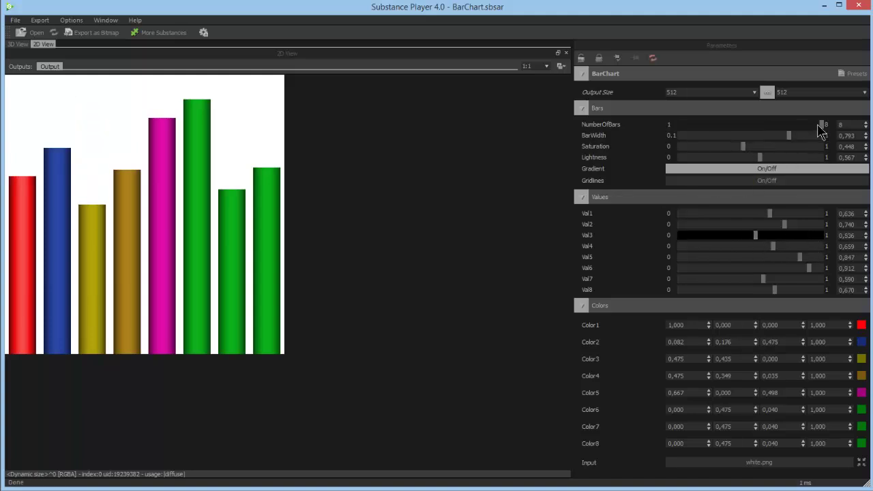
{"action": "left_click_drag", "start_coordinate": [820, 130], "coordinate": [760, 139]}
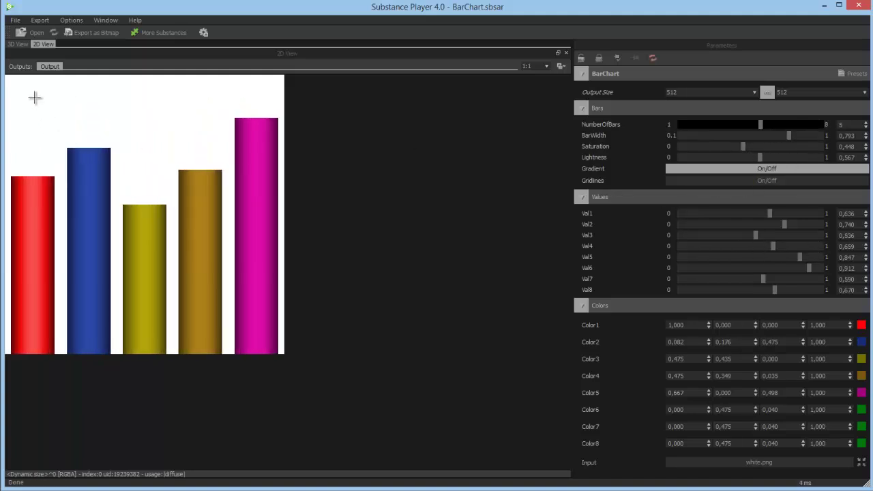
{"action": "left_click", "coordinate": [18, 43]}
{"action": "left_click_drag", "start_coordinate": [377, 347], "coordinate": [317, 290]}
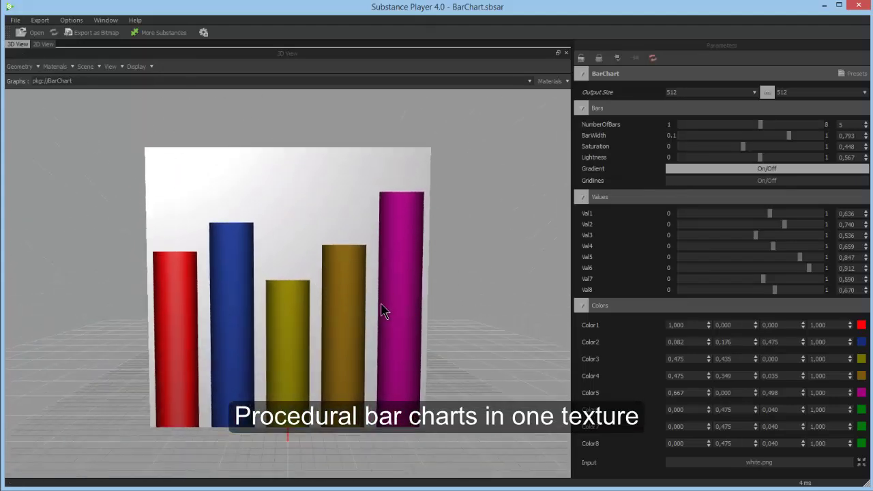
{"action": "left_click_drag", "start_coordinate": [382, 306], "coordinate": [524, 305]}
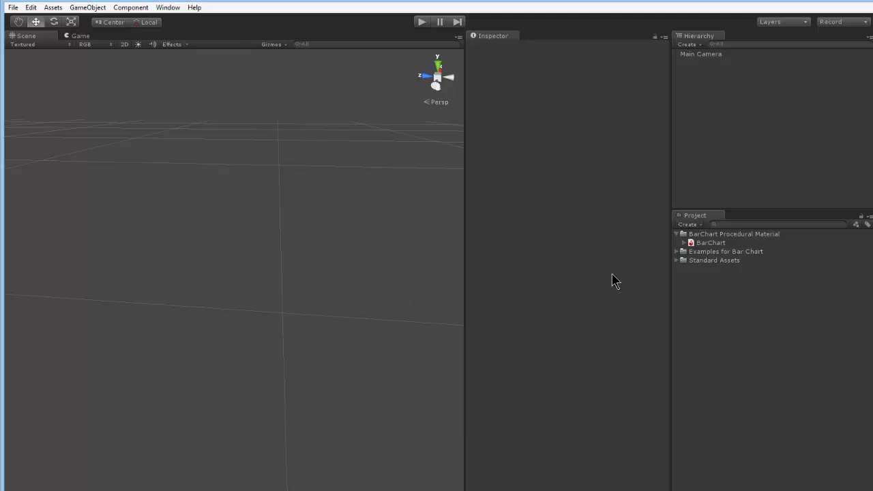
Select the BarChart substance in the Project panel to show its procedural properties in the Inspector.
{"action": "left_click", "coordinate": [713, 242]}
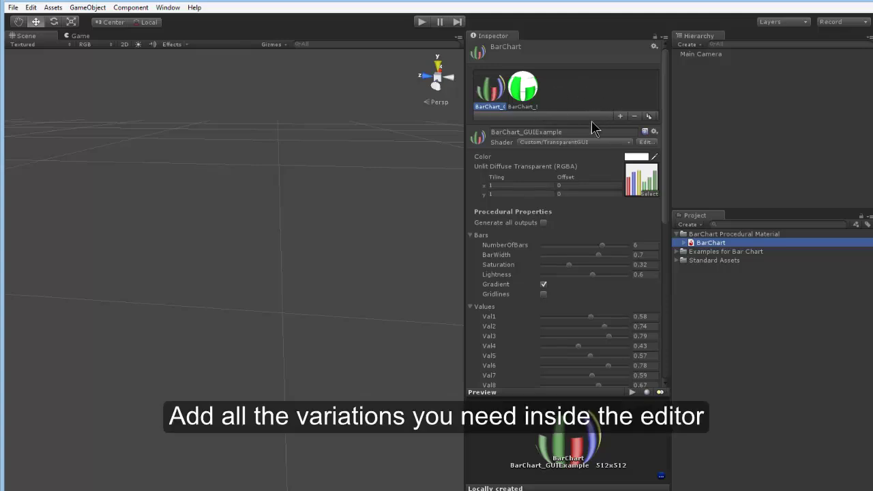
Add a new BarChart substance instance with the Diffuse shader and 4 bars.
{"action": "left_click", "coordinate": [620, 117]}
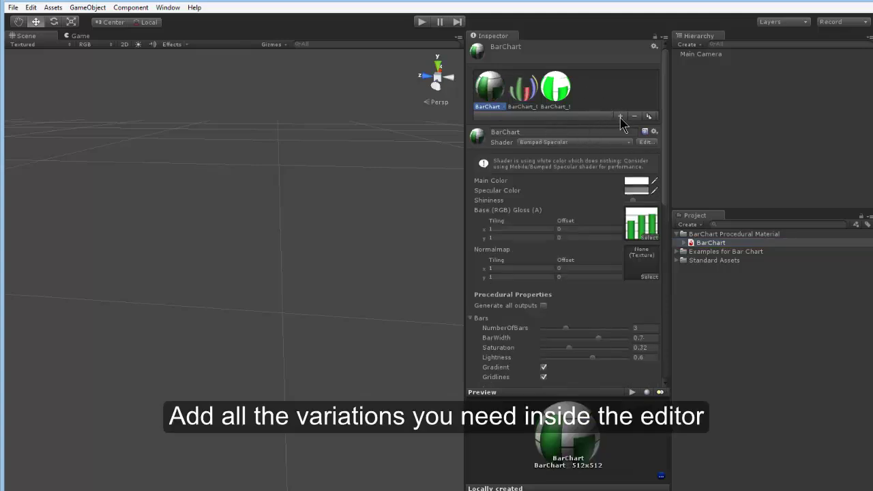
{"action": "left_click", "coordinate": [568, 142]}
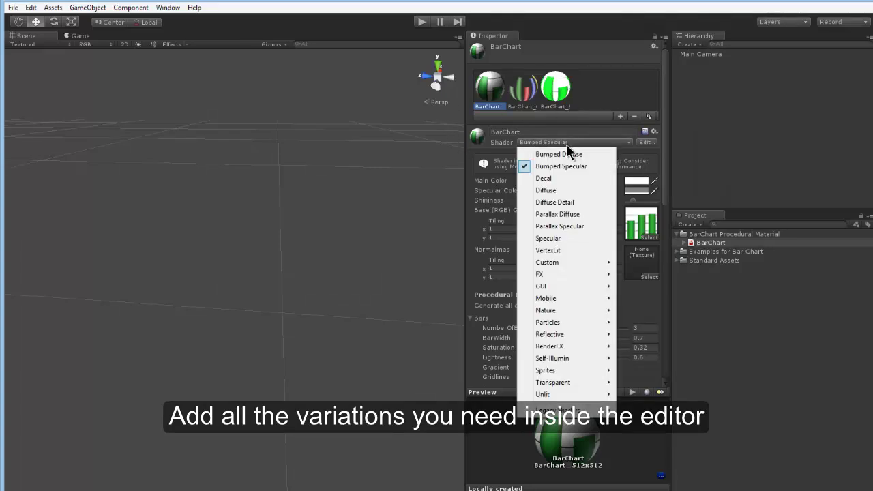
{"action": "key", "text": "Escape"}
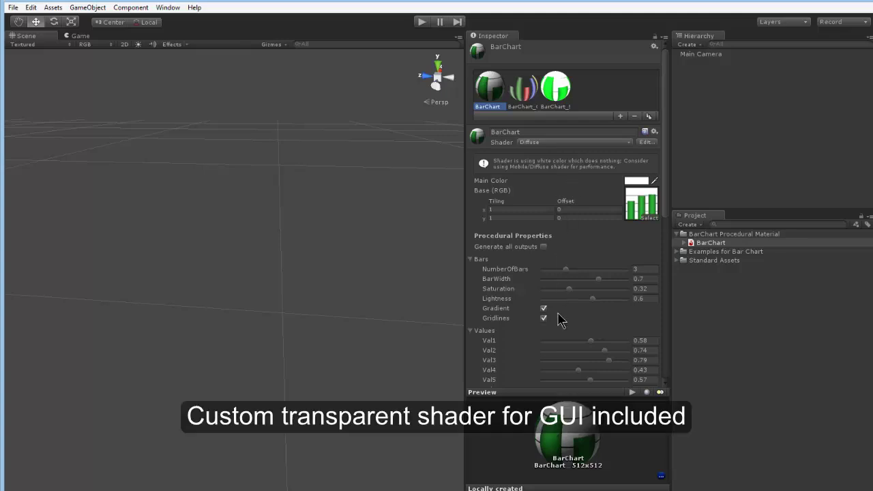
{"action": "scroll", "coordinate": [591, 260], "scroll_direction": "down", "scroll_amount": 3}
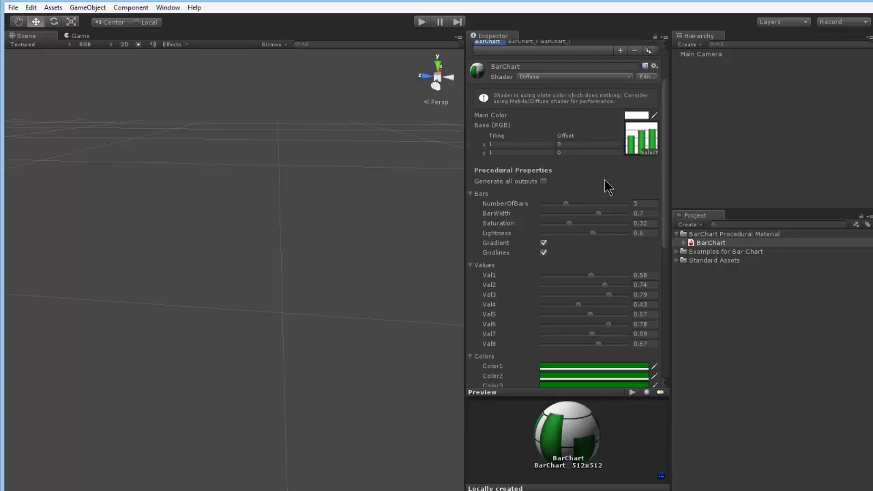
{"action": "scroll", "coordinate": [605, 182], "scroll_direction": "down", "scroll_amount": 2}
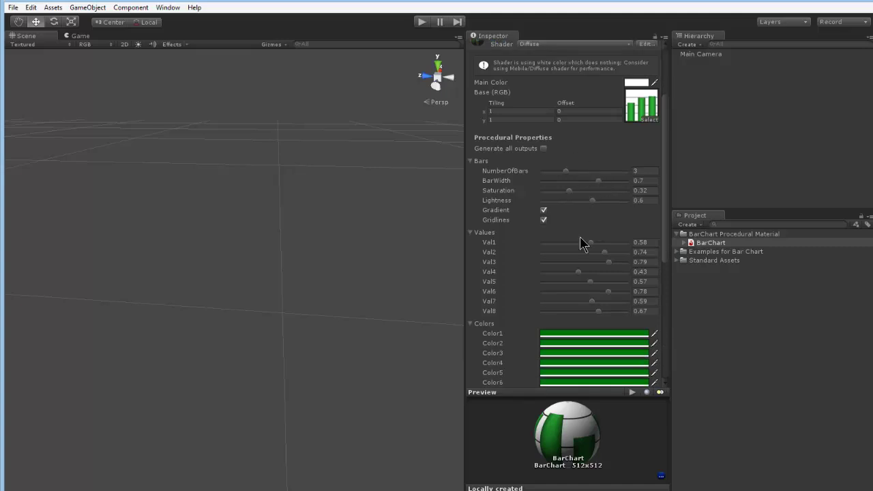
{"action": "left_click_drag", "start_coordinate": [566, 171], "coordinate": [605, 183]}
Make Color1 light green and Color2 blue, and lower Val2 to 0.427.
{"action": "left_click", "coordinate": [612, 334]}
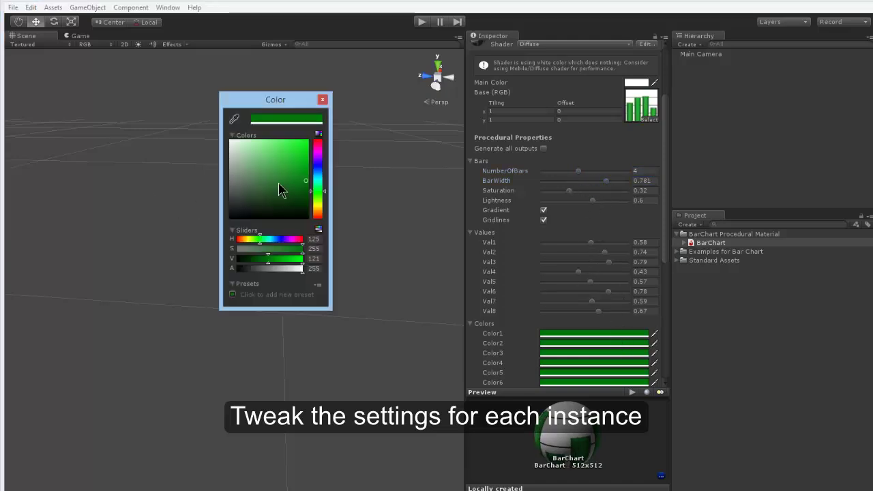
{"action": "left_click_drag", "start_coordinate": [283, 189], "coordinate": [276, 147]}
{"action": "left_click", "coordinate": [594, 353]}
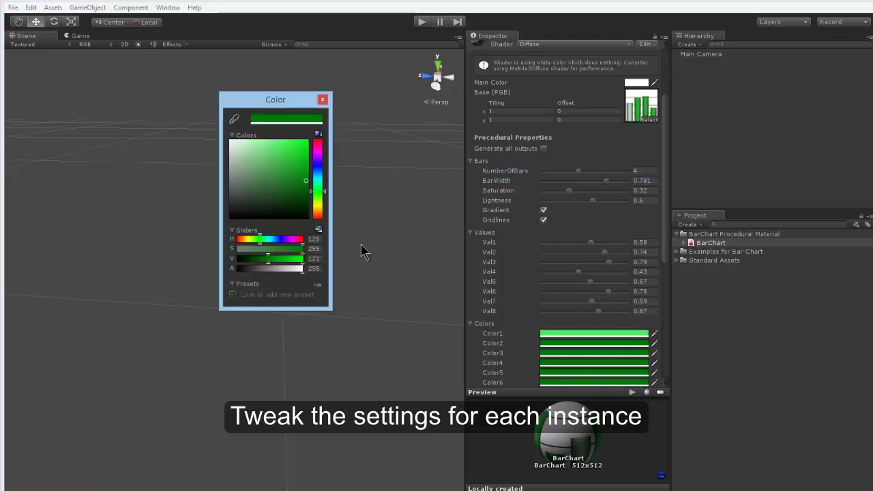
{"action": "left_click", "coordinate": [317, 167]}
{"action": "left_click", "coordinate": [280, 167]}
{"action": "left_click_drag", "start_coordinate": [605, 261], "coordinate": [578, 267]}
{"action": "scroll", "coordinate": [556, 354], "scroll_direction": "down", "scroll_amount": 6}
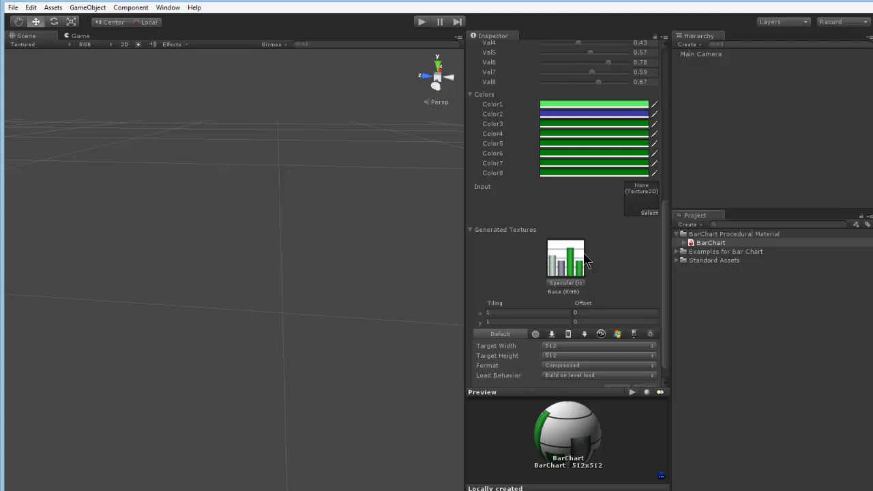
{"action": "scroll", "coordinate": [575, 229], "scroll_direction": "up", "scroll_amount": 10}
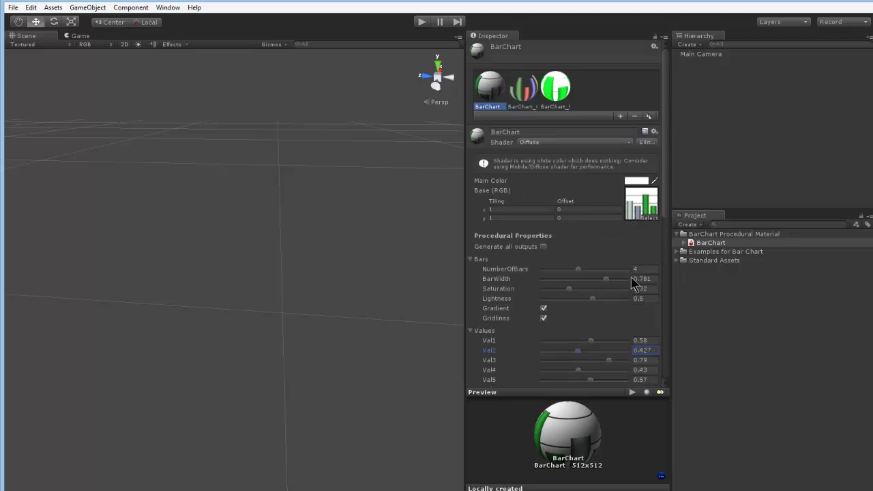
Remove the added BarChart variation, collapse BarChart Procedural Material and expand Examples for Bar Chart.
{"action": "left_click", "coordinate": [633, 116]}
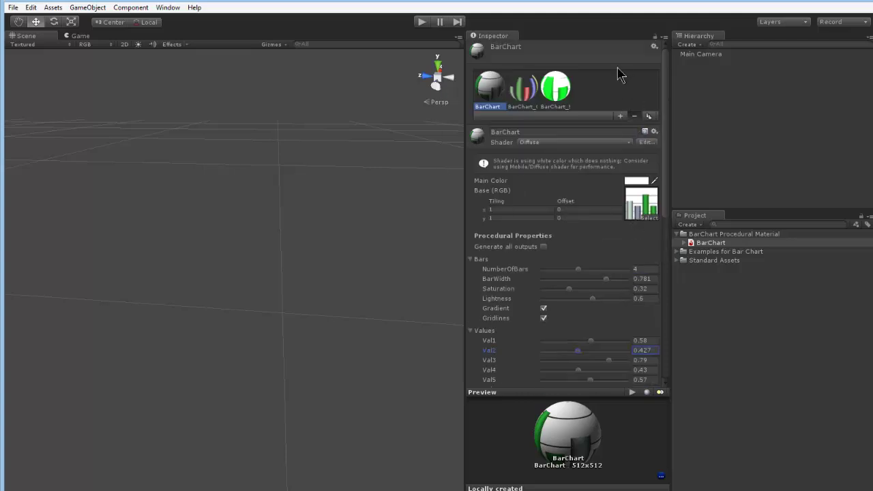
{"action": "left_click", "coordinate": [680, 235]}
{"action": "left_click", "coordinate": [677, 243]}
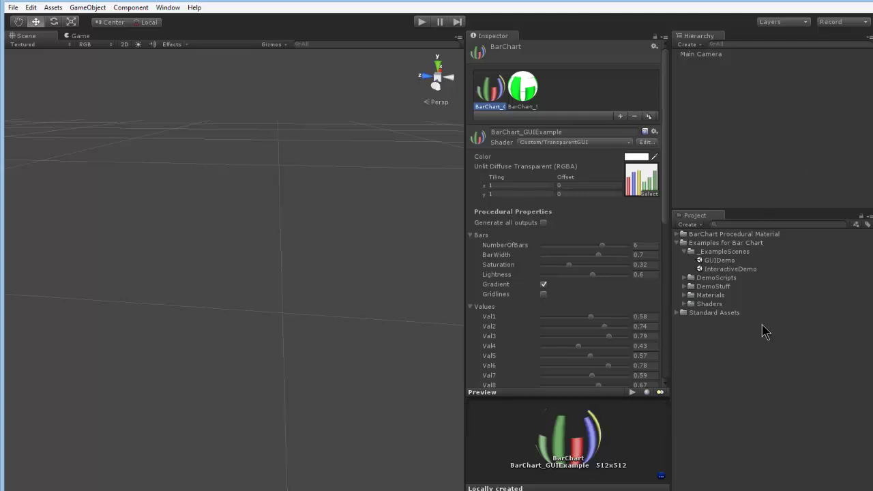
Open the GUIDemo scene and frame the First Person Controller capsule in the Scene view.
{"action": "left_click", "coordinate": [719, 262]}
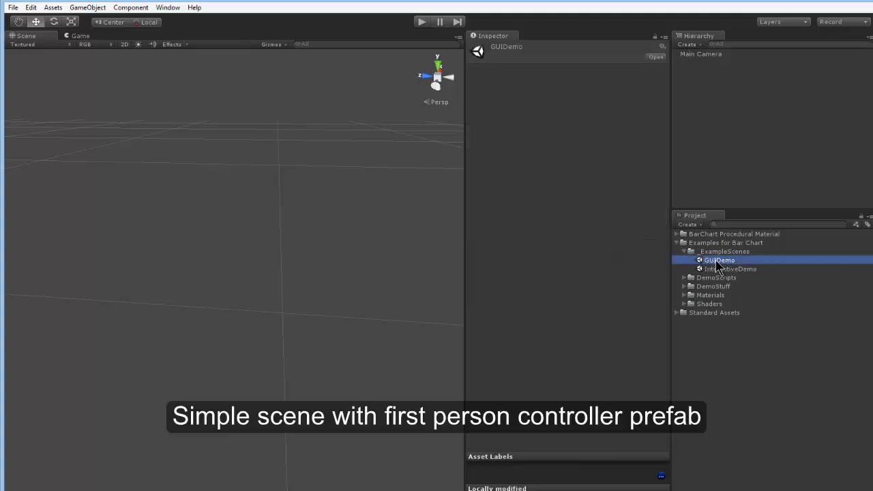
{"action": "double_click", "coordinate": [717, 262]}
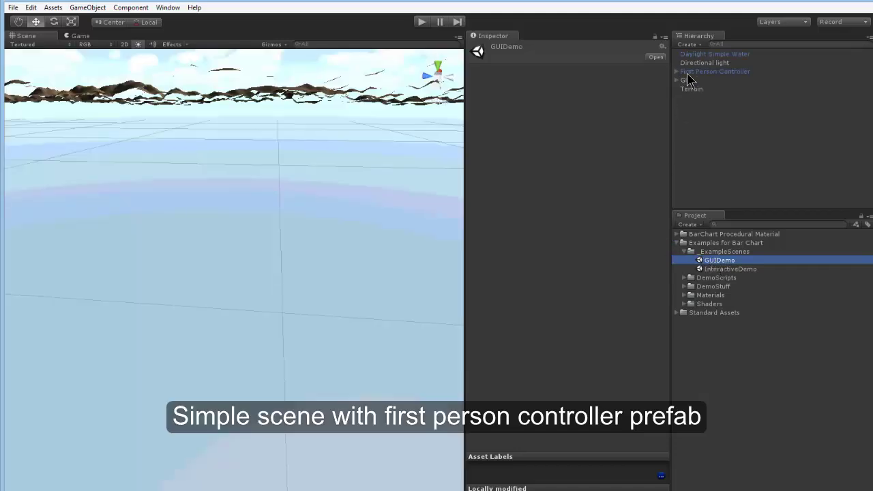
{"action": "left_click", "coordinate": [709, 72]}
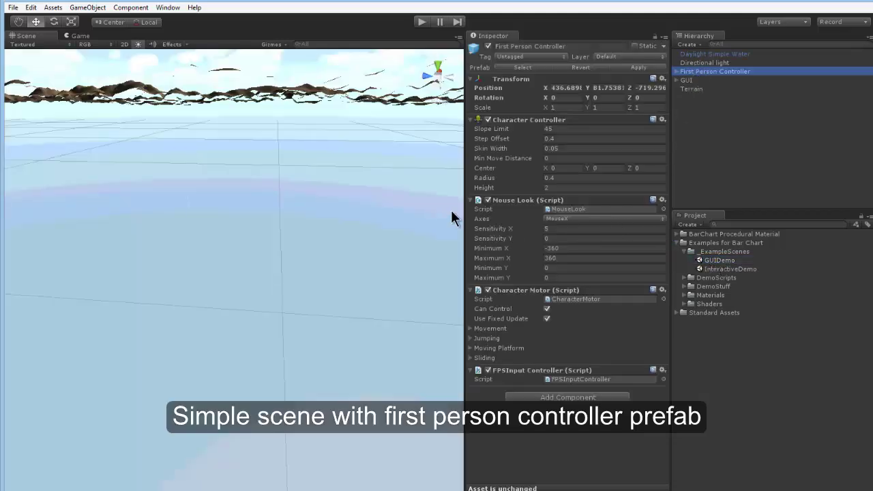
{"action": "key", "text": "f"}
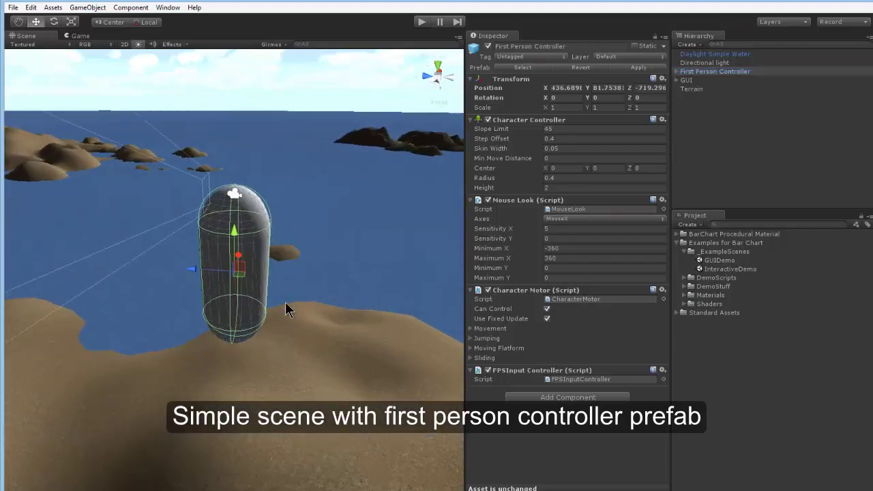
{"action": "left_click_drag", "start_coordinate": [236, 277], "coordinate": [320, 304], "text": "alt"}
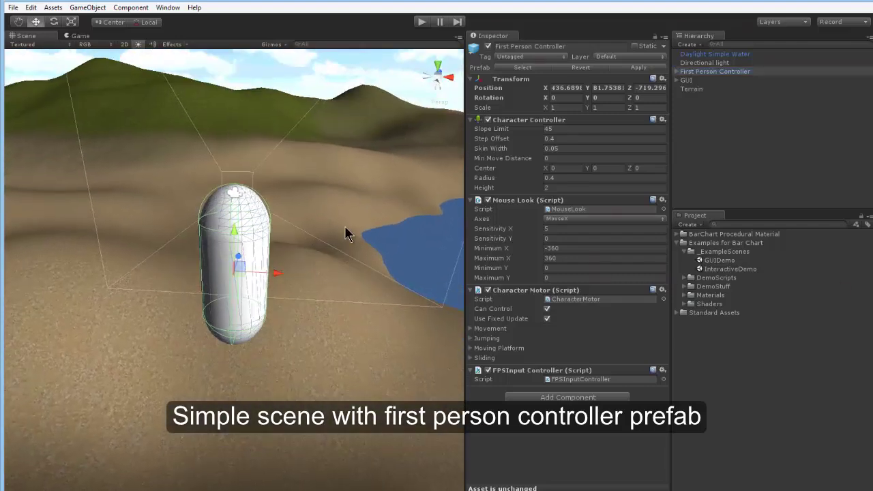
{"action": "scroll", "coordinate": [347, 337], "scroll_direction": "down", "scroll_amount": 5}
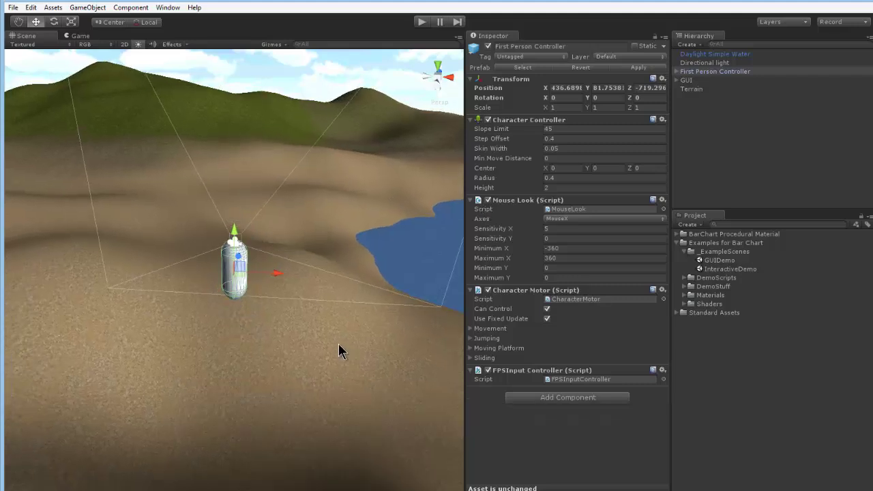
Expand the GUI object to inspect HUD Bar's GUI texture and GUI's Set GUIBars script.
{"action": "left_click", "coordinate": [677, 81]}
{"action": "left_click", "coordinate": [685, 80]}
{"action": "left_click", "coordinate": [703, 98]}
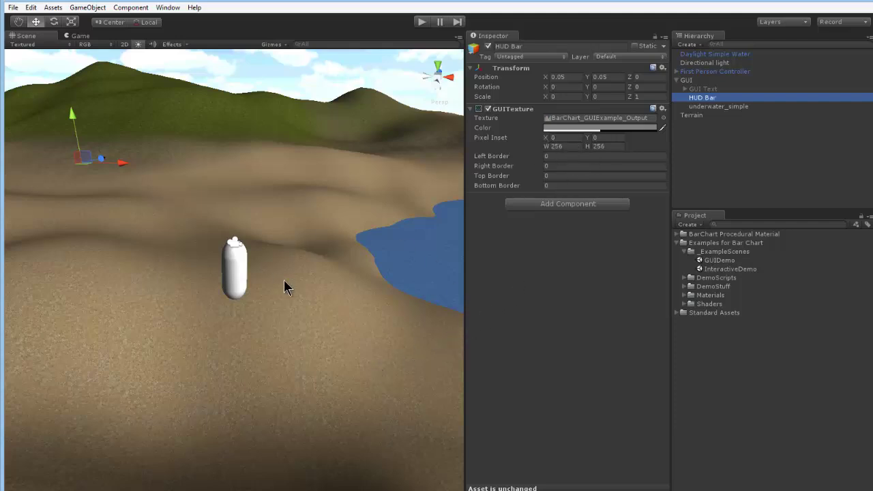
{"action": "left_click", "coordinate": [692, 81]}
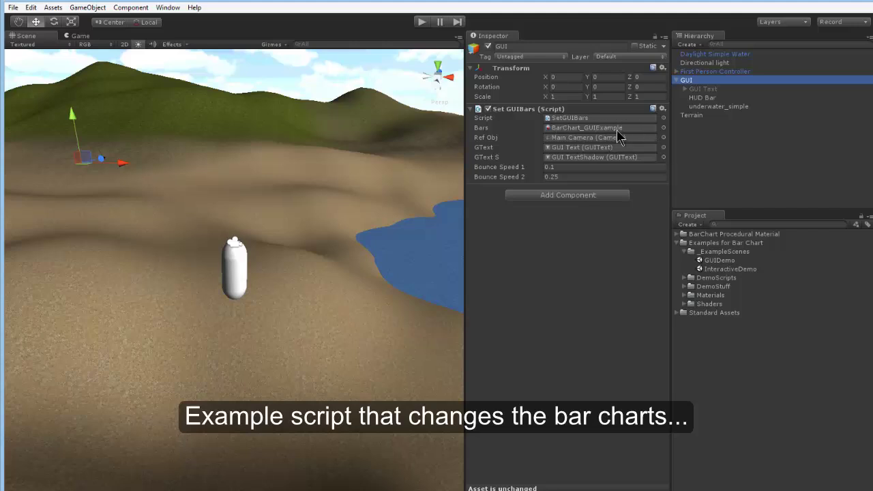
Expand the BarChart substance and inspect BarChart_GUIExample and its Output texture, then reselect GUI.
{"action": "left_click", "coordinate": [676, 234]}
{"action": "left_click", "coordinate": [684, 243]}
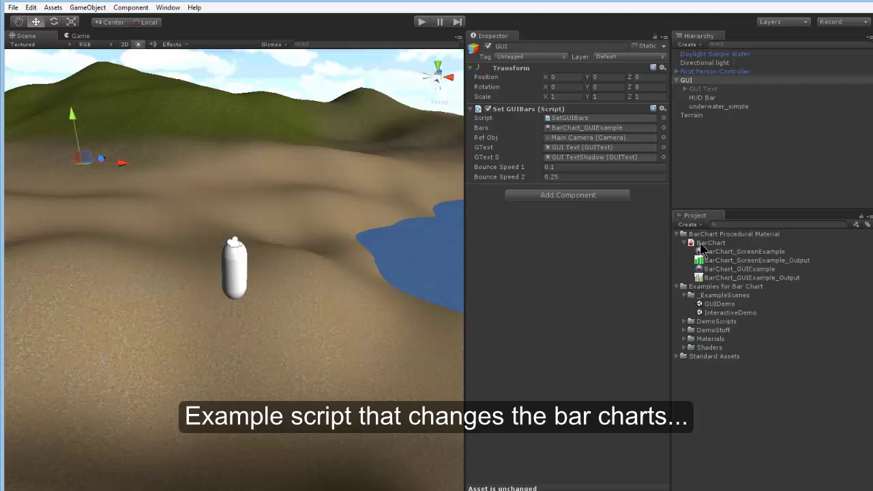
{"action": "left_click", "coordinate": [763, 270]}
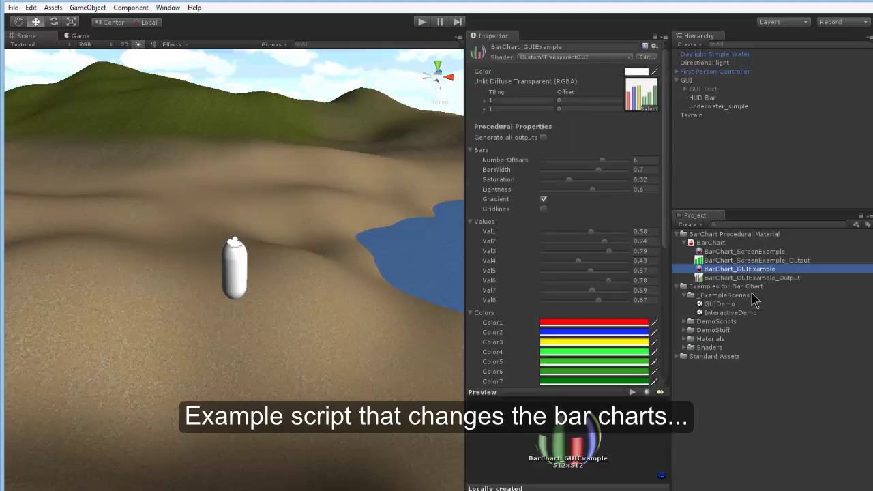
{"action": "left_click", "coordinate": [740, 277]}
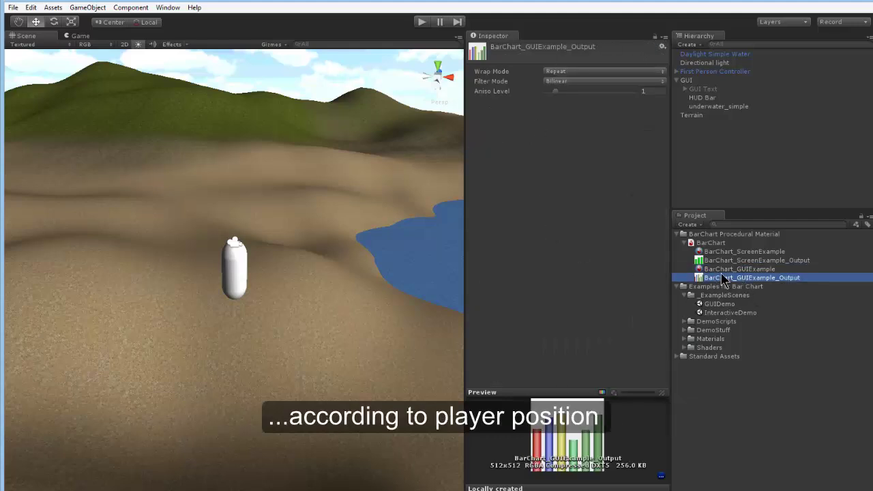
{"action": "left_click", "coordinate": [716, 269]}
{"action": "left_click", "coordinate": [682, 80]}
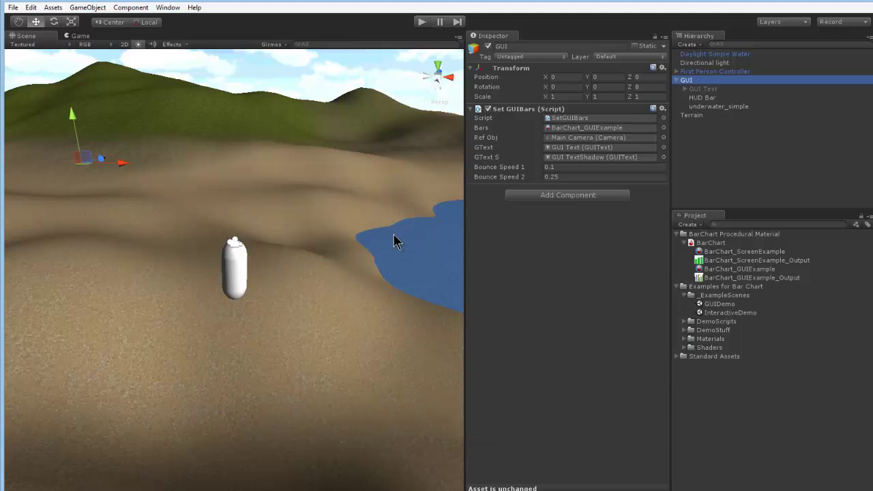
Run GUIDemo, click in the game and walk forward to watch the HUD bars change.
{"action": "left_click", "coordinate": [421, 23]}
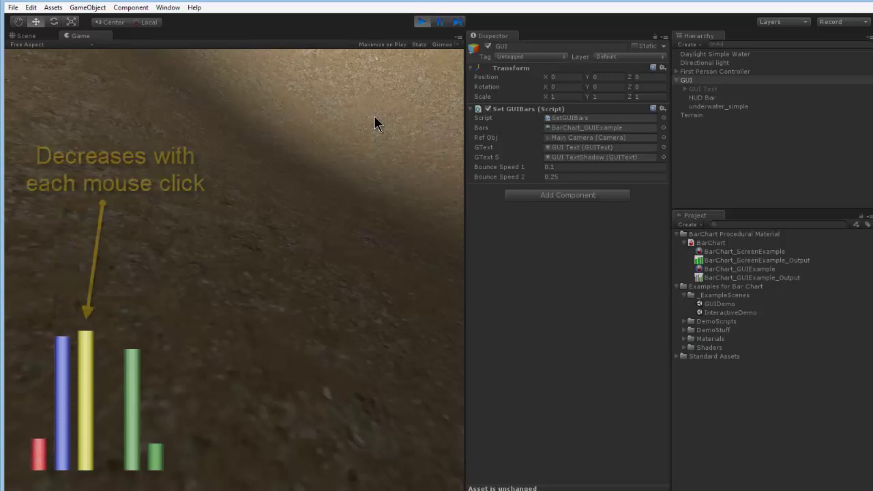
{"action": "left_click", "coordinate": [380, 120]}
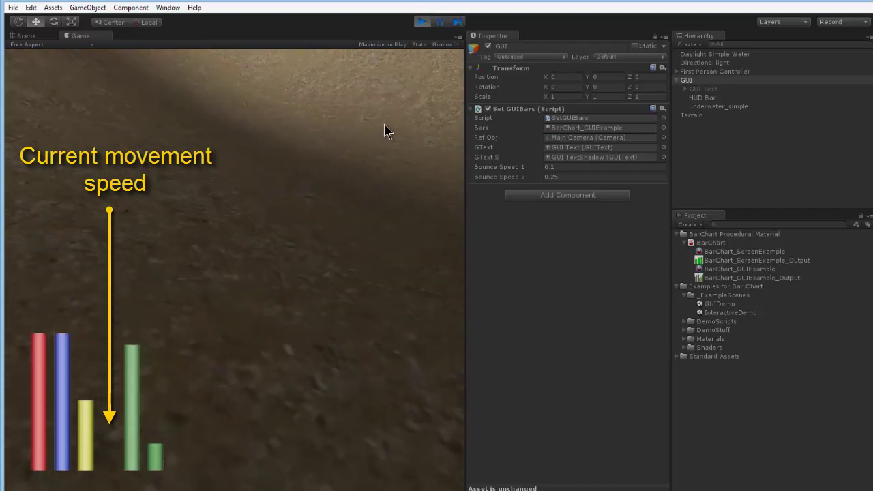
{"action": "key", "text": "w"}
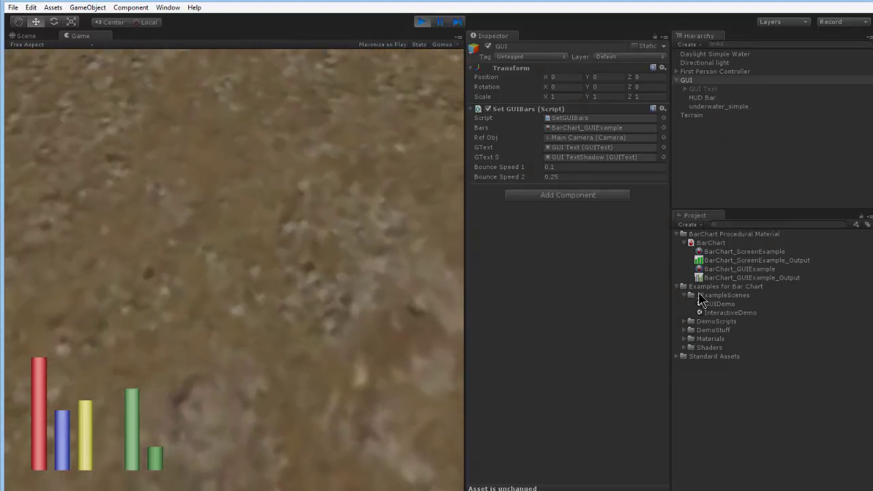
Expand DemoScripts and scroll through the SetGUIBars source with its Val1–Val6 and RebuildTextures calls.
{"action": "left_click", "coordinate": [685, 321]}
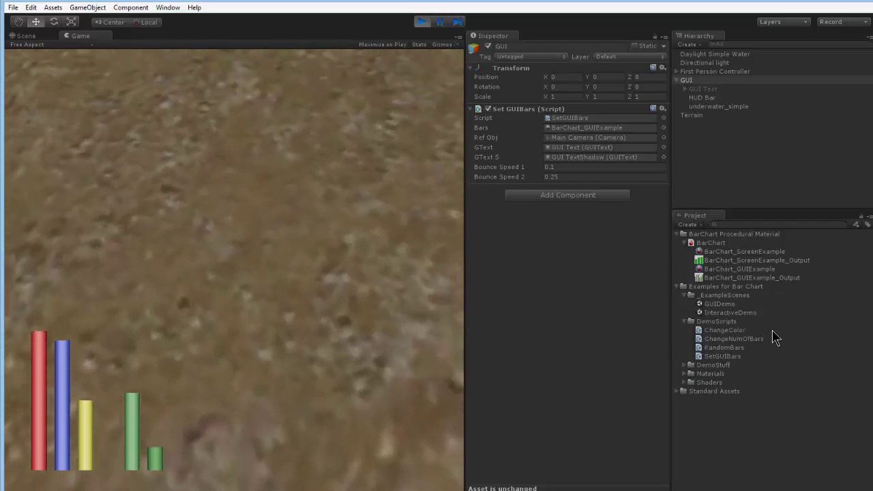
{"action": "left_click", "coordinate": [737, 360]}
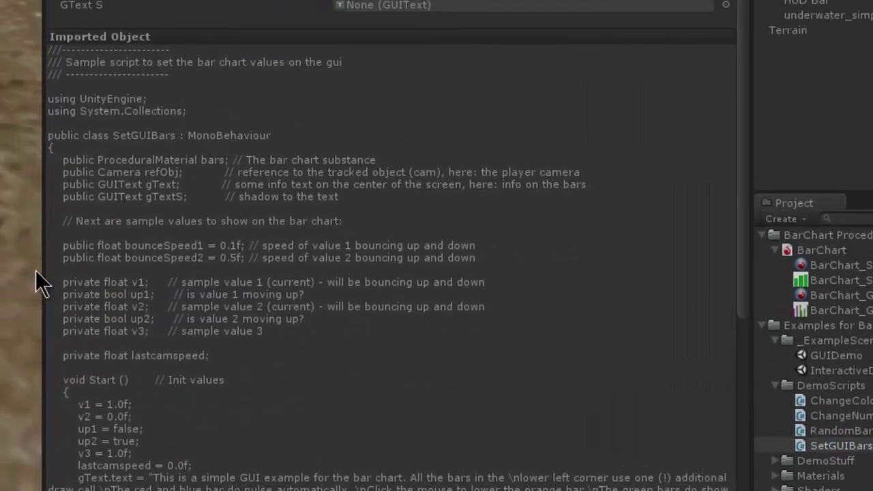
{"action": "left_click_drag", "start_coordinate": [743, 198], "coordinate": [735, 486]}
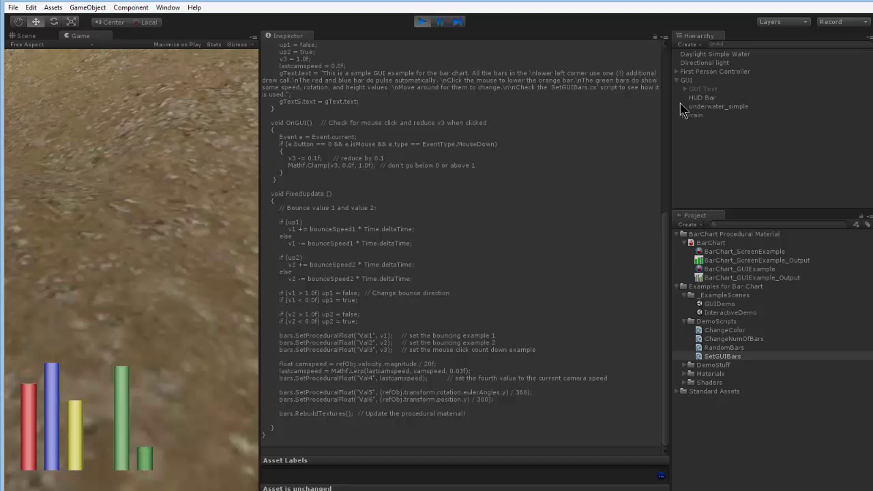
Stop play mode, widen the Scene view and open the InteractiveDemo scene.
{"action": "left_click", "coordinate": [420, 22]}
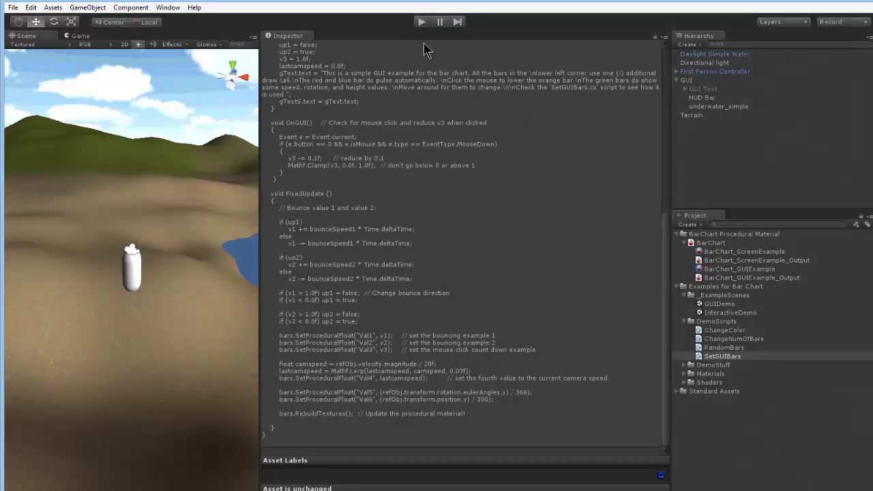
{"action": "left_click_drag", "start_coordinate": [259, 156], "coordinate": [488, 170]}
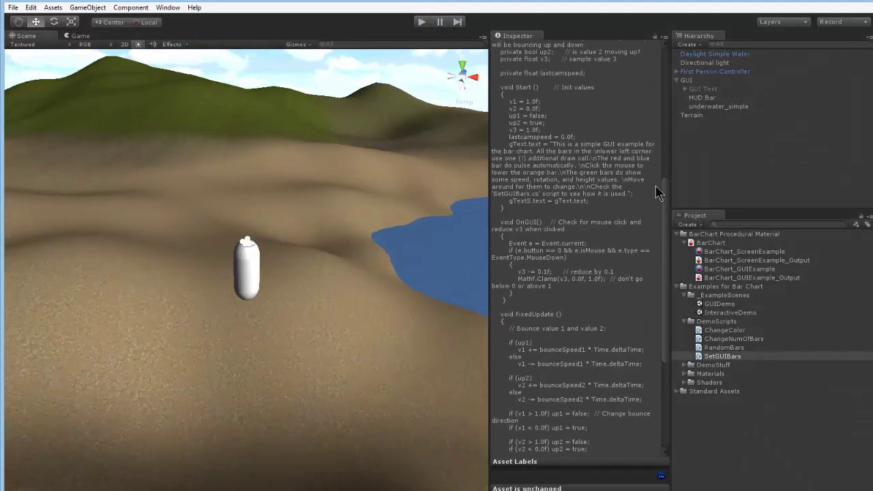
{"action": "double_click", "coordinate": [728, 314]}
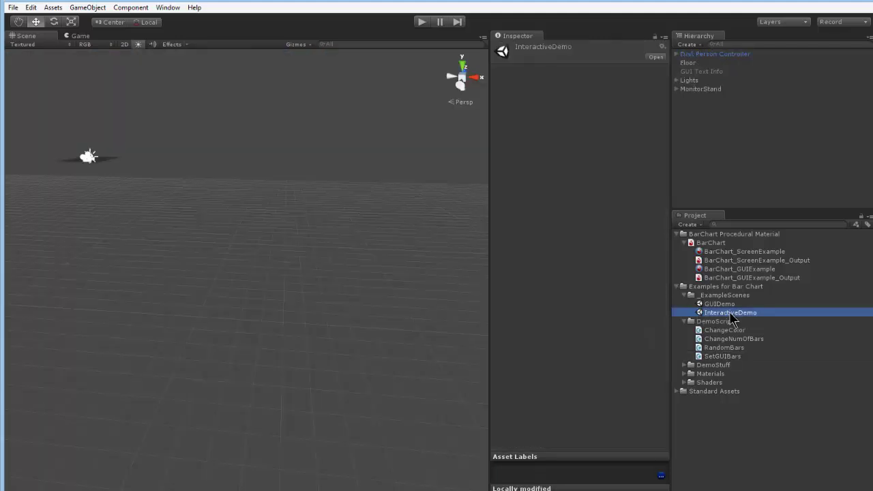
Frame MonitorStand, orbit to face its screen, and select Screen to see its Random Bars script.
{"action": "left_click", "coordinate": [698, 89]}
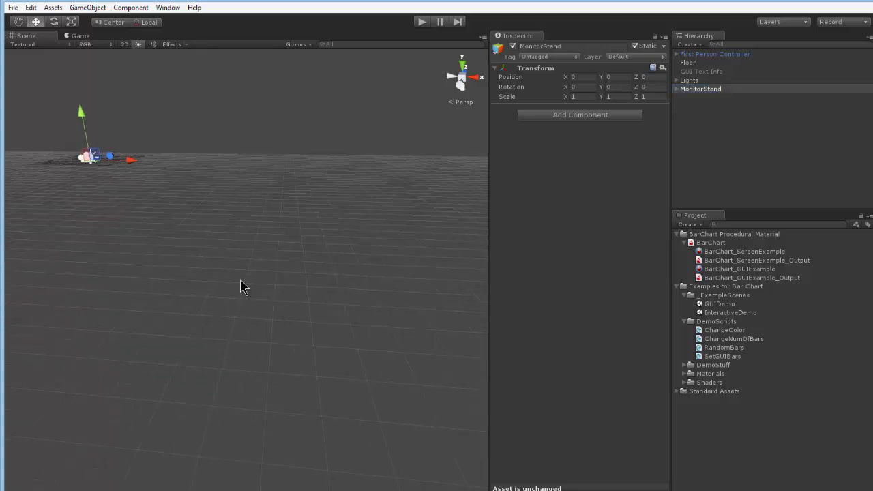
{"action": "key", "text": "f"}
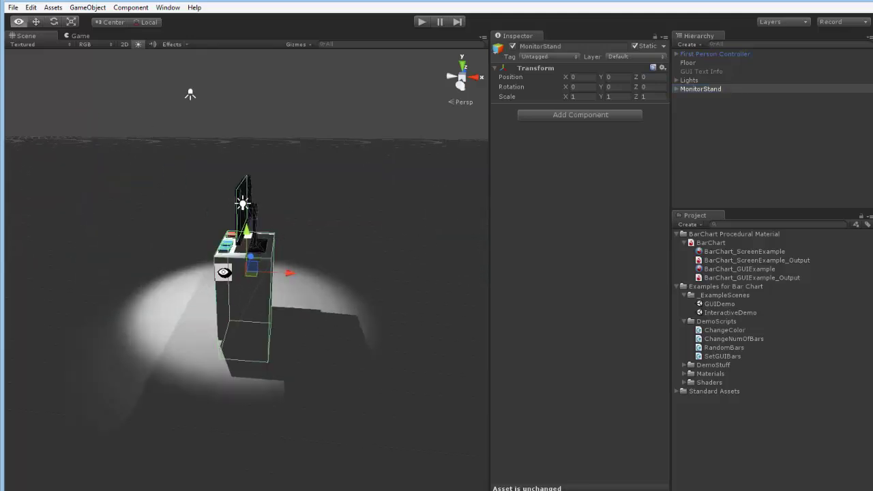
{"action": "left_click_drag", "start_coordinate": [230, 269], "coordinate": [495, 214], "text": "alt"}
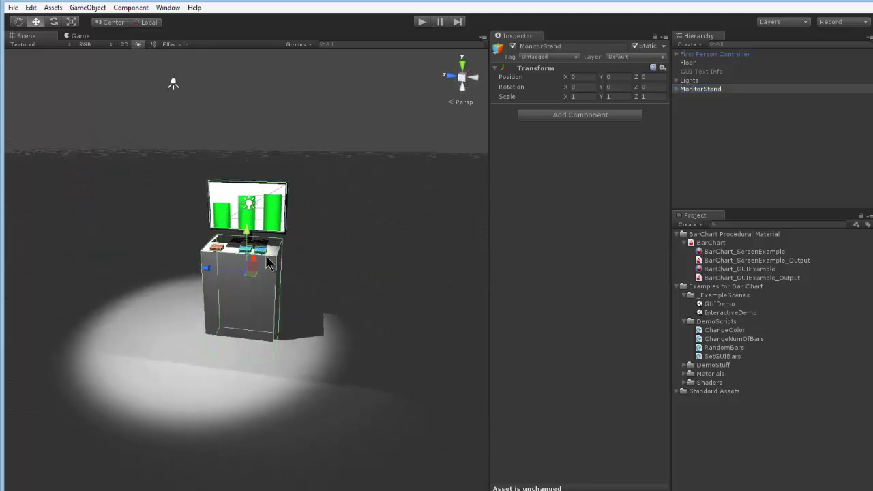
{"action": "left_click", "coordinate": [281, 219]}
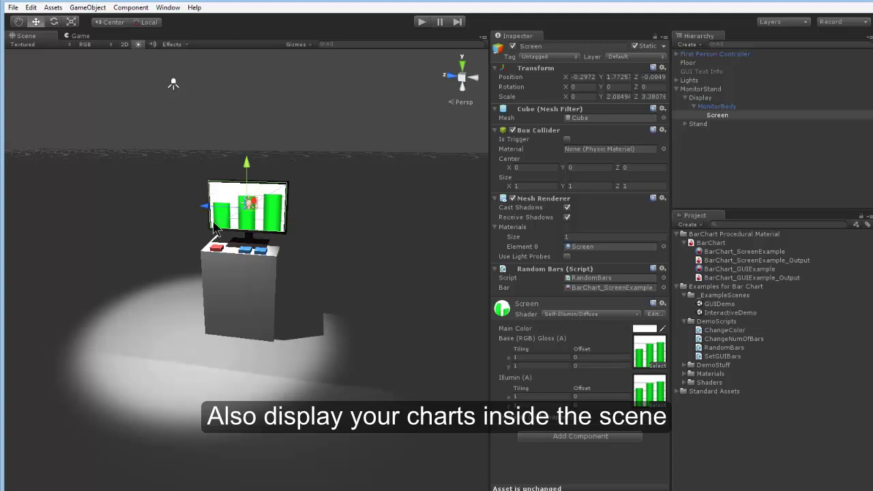
{"action": "scroll", "coordinate": [259, 238], "scroll_direction": "up", "scroll_amount": 2}
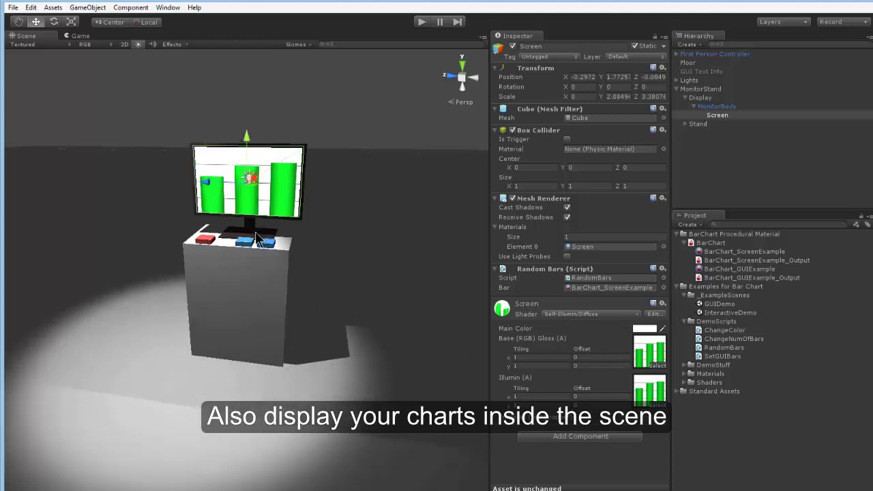
{"action": "scroll", "coordinate": [259, 238], "scroll_direction": "down", "scroll_amount": 2}
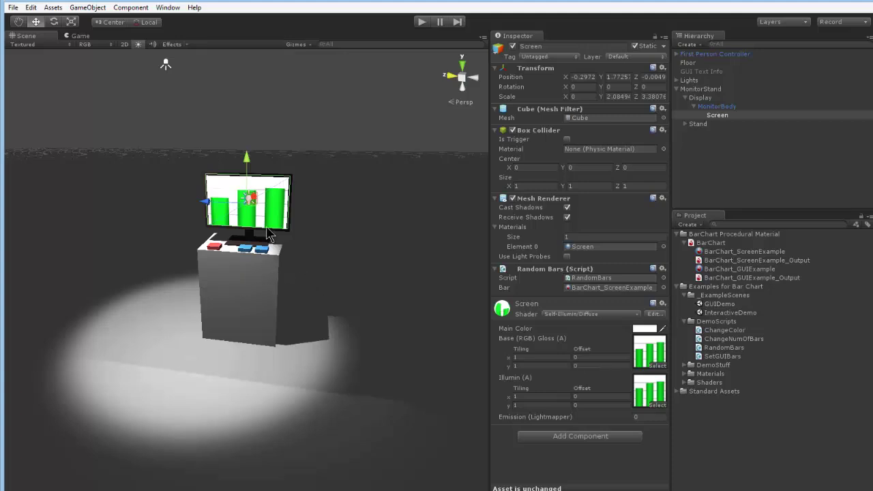
Run InteractiveDemo, walk to the monitor and change the chart's number of bars.
{"action": "left_click", "coordinate": [420, 22]}
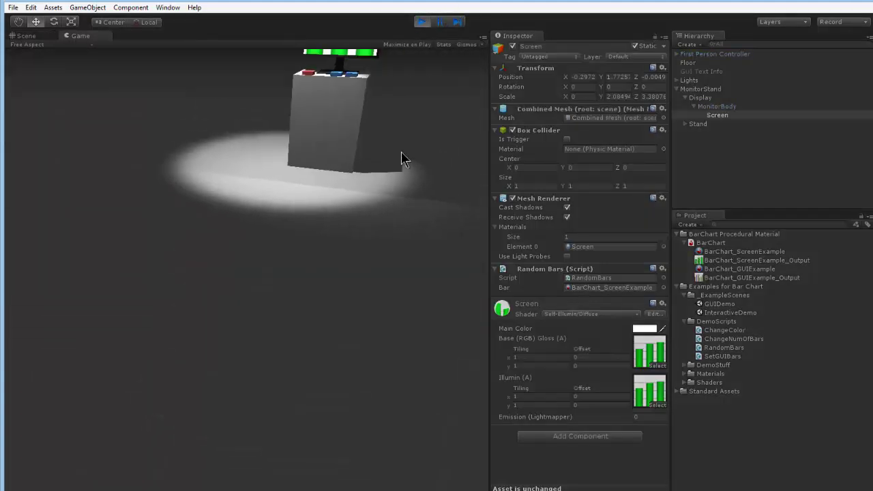
{"action": "key", "text": "w"}
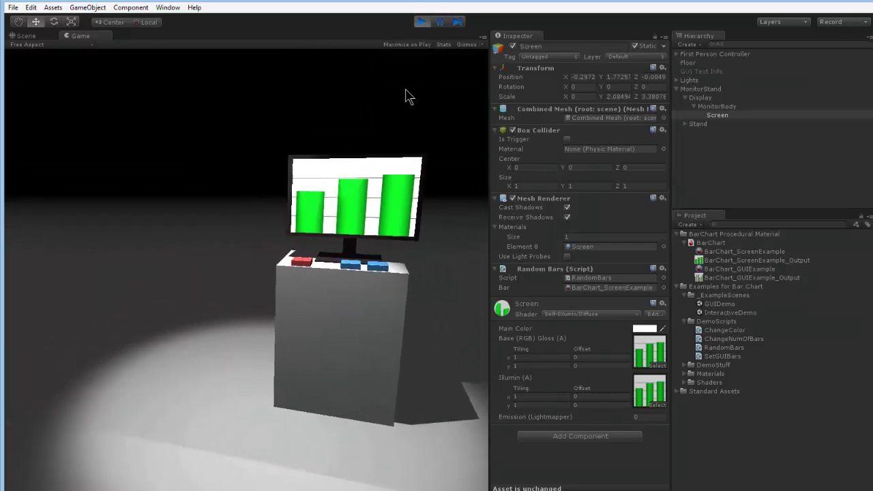
{"action": "key", "text": "w"}
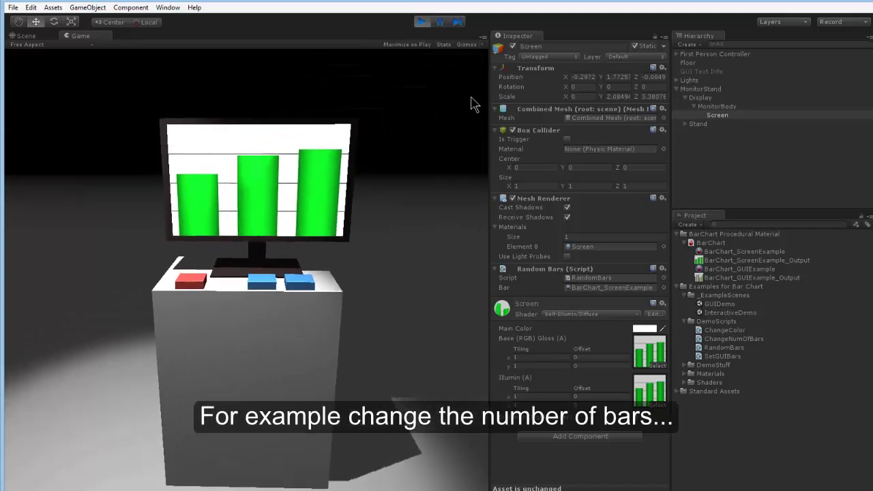
{"action": "key", "text": "w"}
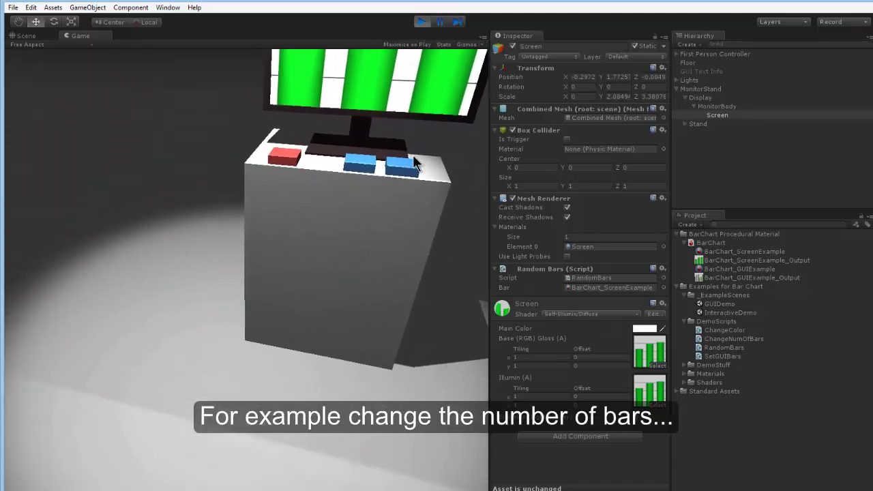
{"action": "left_click", "coordinate": [410, 156]}
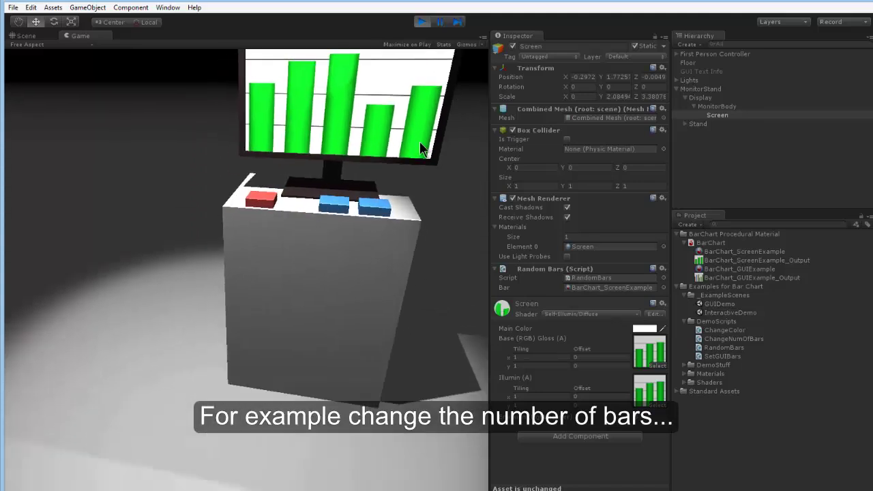
{"action": "left_click", "coordinate": [417, 151]}
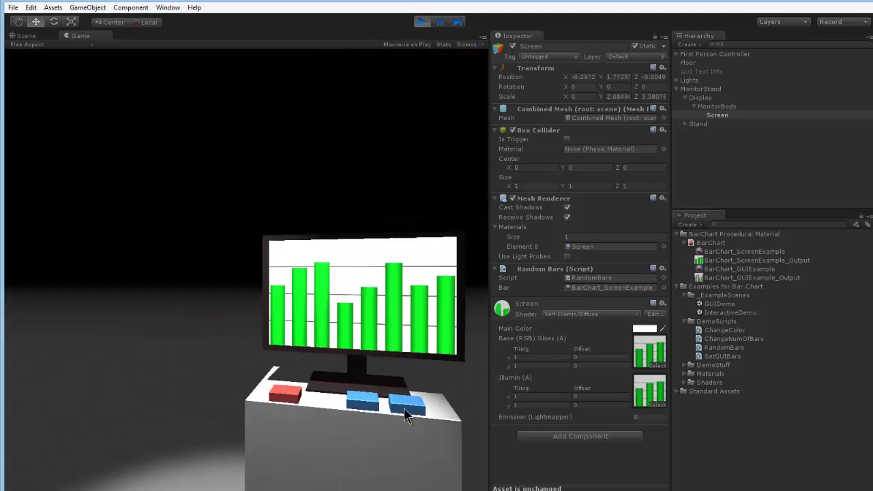
{"action": "left_click", "coordinate": [403, 408]}
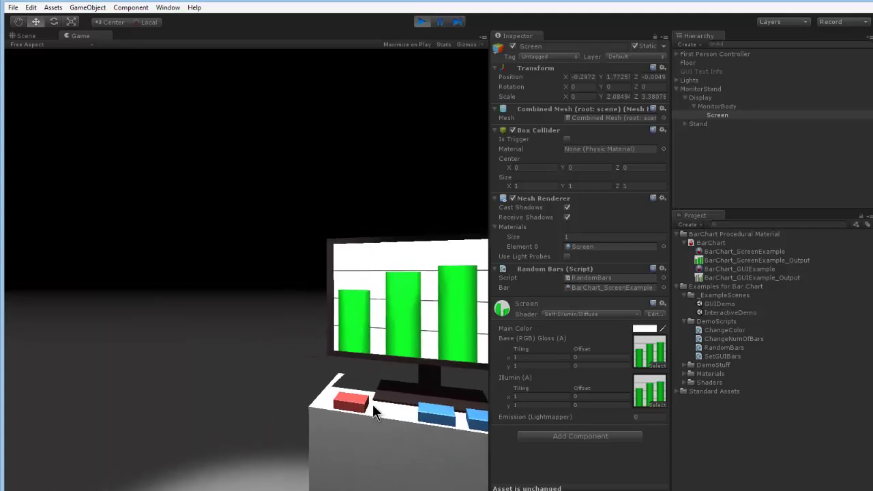
Cycle the monitor chart's bars through several colour presets with the red button.
{"action": "left_click", "coordinate": [367, 407]}
{"action": "left_click", "coordinate": [369, 409]}
{"action": "left_click", "coordinate": [370, 408]}
{"action": "left_click", "coordinate": [371, 409]}
{"action": "left_click", "coordinate": [372, 408]}
{"action": "left_click", "coordinate": [372, 409]}
{"action": "left_click", "coordinate": [372, 410]}
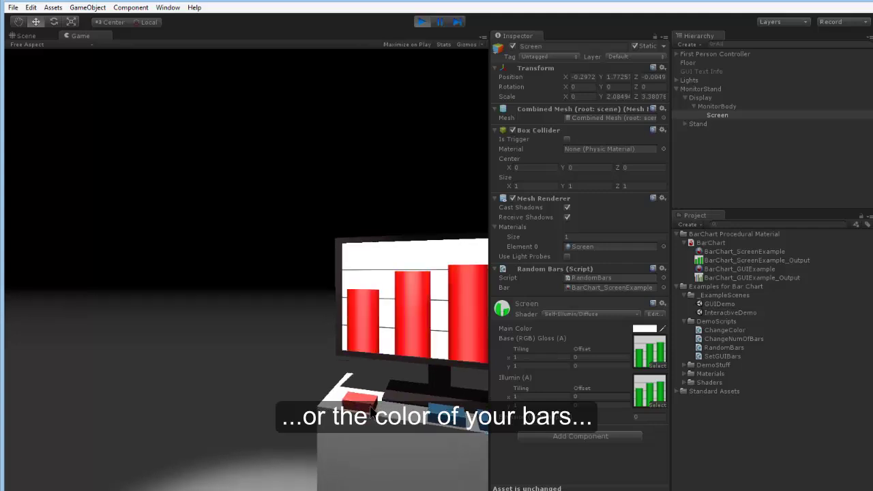
{"action": "left_click", "coordinate": [372, 409]}
{"action": "left_click", "coordinate": [371, 409]}
{"action": "left_click", "coordinate": [370, 409]}
{"action": "left_click", "coordinate": [369, 408]}
{"action": "left_click", "coordinate": [369, 409]}
{"action": "left_click", "coordinate": [369, 410]}
{"action": "left_click", "coordinate": [369, 410]}
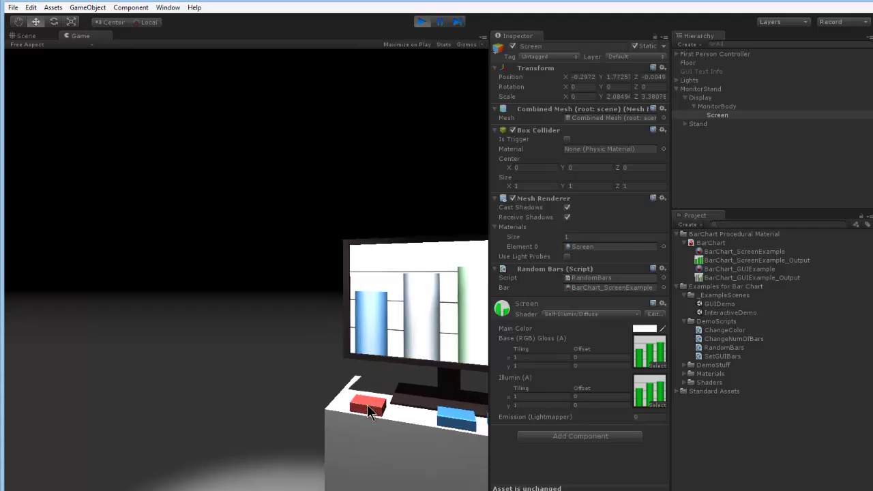
{"action": "left_click", "coordinate": [369, 411]}
{"action": "left_click", "coordinate": [368, 409]}
{"action": "left_click", "coordinate": [368, 409]}
{"action": "left_click", "coordinate": [368, 410]}
{"action": "left_click", "coordinate": [369, 410]}
Randomize the chart's bar heights repeatedly by clicking the monitor screen.
{"action": "left_click", "coordinate": [406, 378]}
{"action": "left_click", "coordinate": [405, 379]}
{"action": "left_click", "coordinate": [405, 382]}
{"action": "left_click", "coordinate": [404, 386]}
{"action": "left_click", "coordinate": [402, 387]}
{"action": "left_click", "coordinate": [399, 389]}
{"action": "left_click", "coordinate": [395, 386]}
{"action": "left_click", "coordinate": [395, 392]}
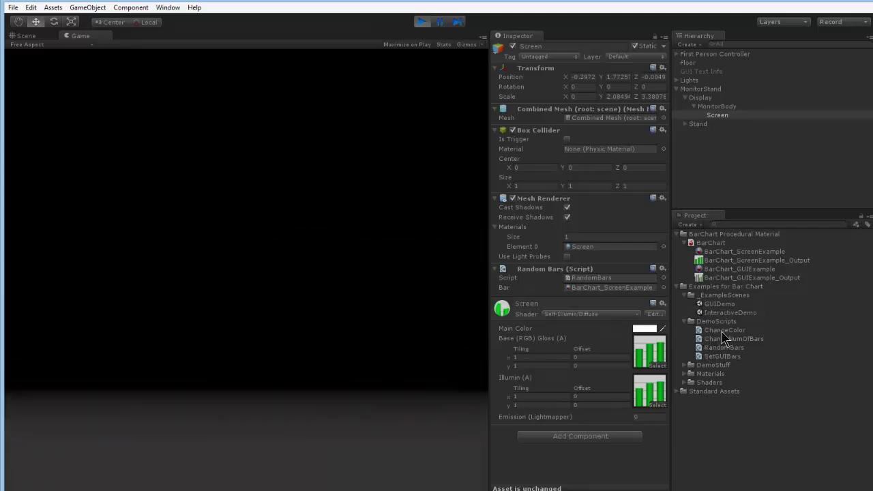
Read the ChangeColor, ChangeNumOfBars, SetGUIBars and finally RandomBars script sources.
{"action": "left_click", "coordinate": [724, 330]}
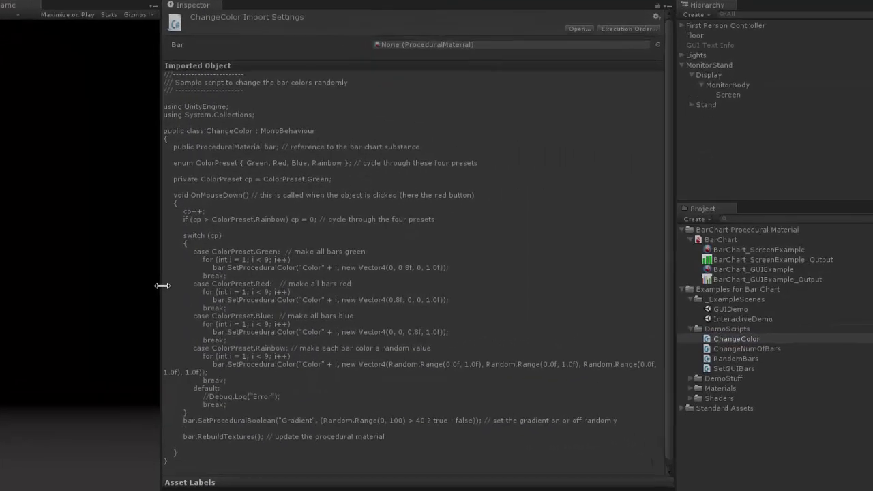
{"action": "scroll", "coordinate": [682, 157], "scroll_direction": "down", "scroll_amount": 1}
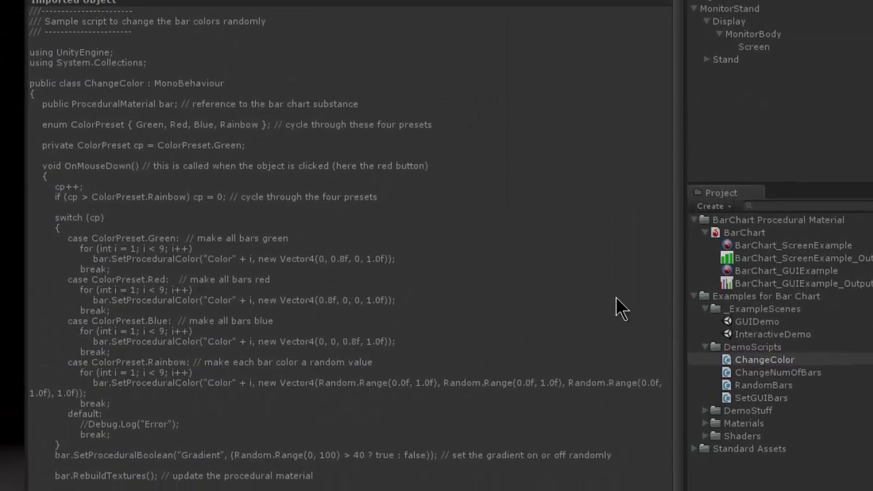
{"action": "left_click", "coordinate": [784, 373]}
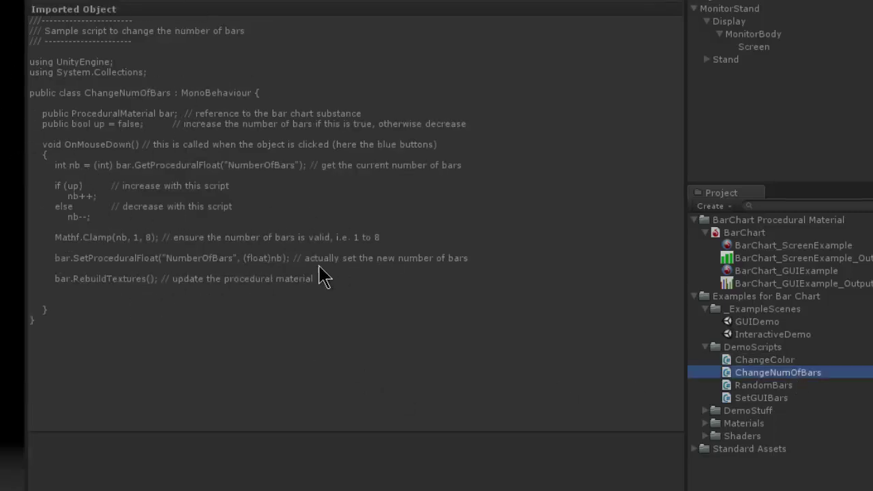
{"action": "left_click", "coordinate": [790, 399]}
{"action": "left_click", "coordinate": [784, 385]}
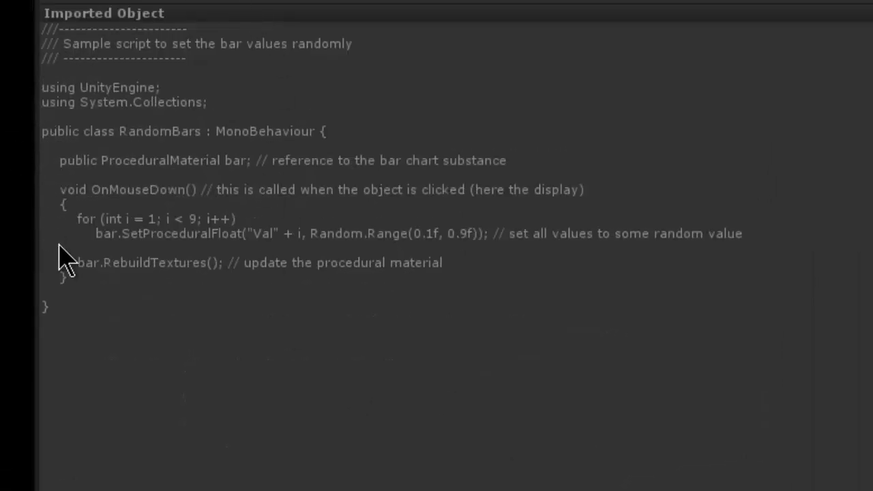